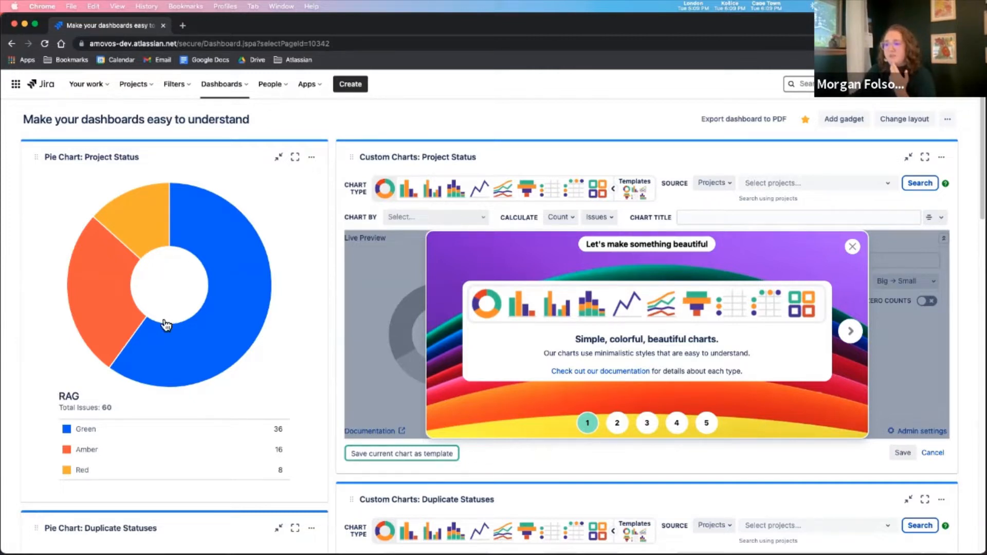
- Review the Project Status pie chart's segments and its filter and statistic type settings, then save the gadget without changes
{"action": "mouse_move", "coordinate": [110, 325]}
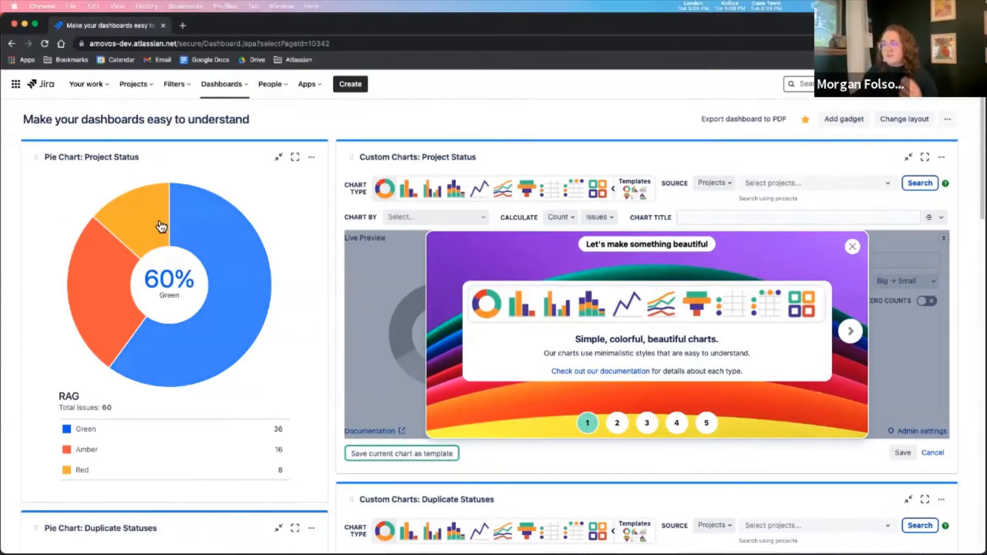
{"action": "mouse_move", "coordinate": [146, 213]}
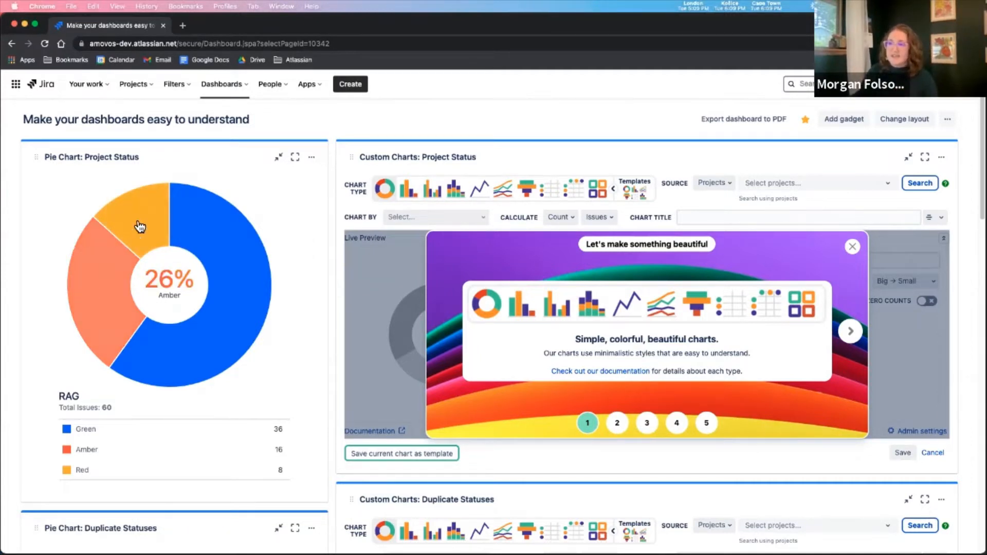
{"action": "mouse_move", "coordinate": [123, 279]}
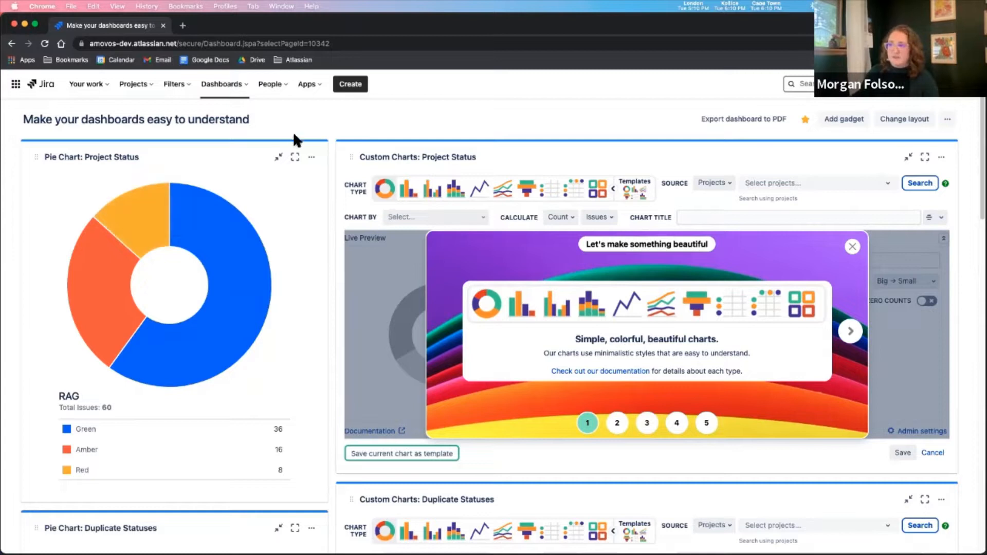
{"action": "left_click", "coordinate": [311, 157]}
{"action": "left_click", "coordinate": [245, 231]}
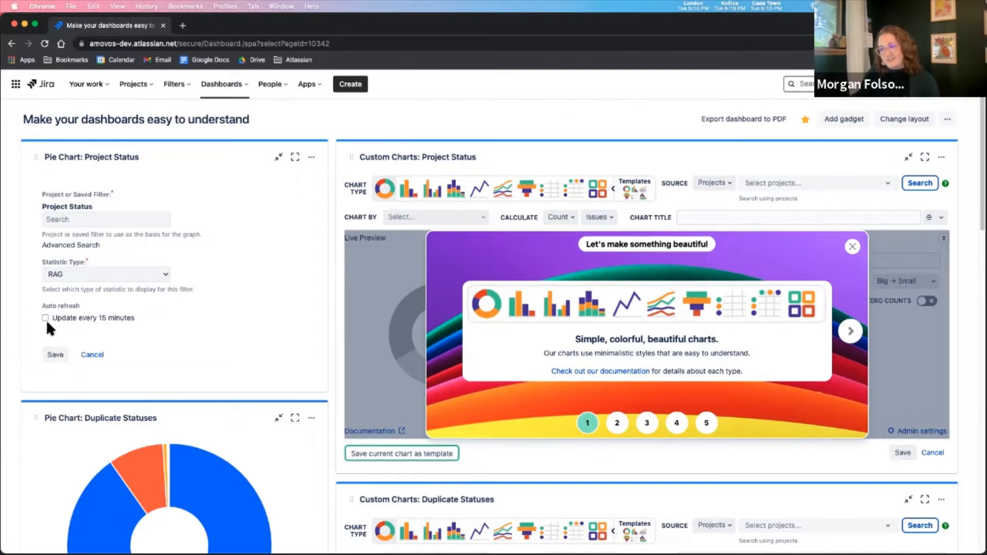
{"action": "left_click", "coordinate": [52, 355]}
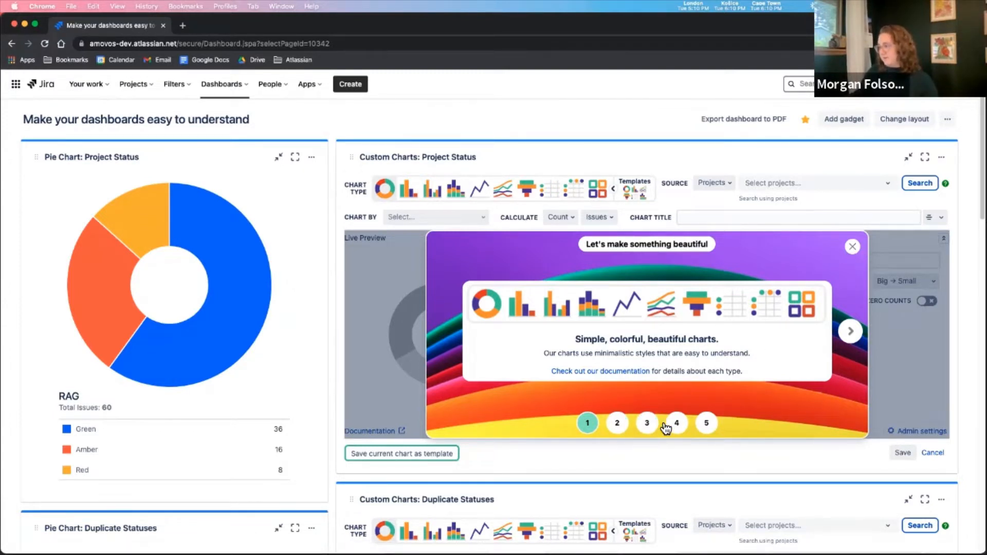
- Dismiss the introduction in the Project Status custom chart, source it from the saved filter Project Status, and chart it by RAG
{"action": "left_click", "coordinate": [852, 246]}
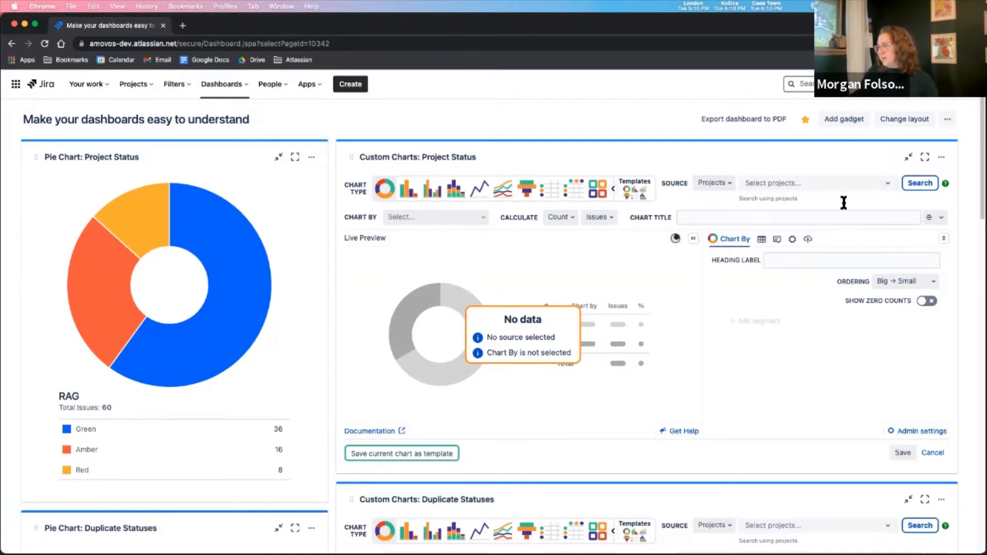
{"action": "left_click", "coordinate": [721, 189]}
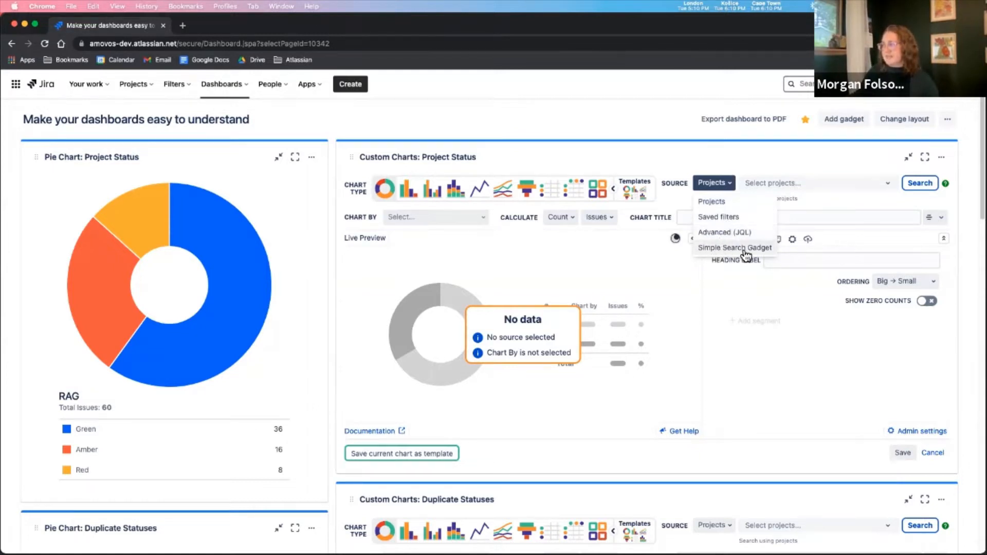
{"action": "left_click", "coordinate": [715, 218]}
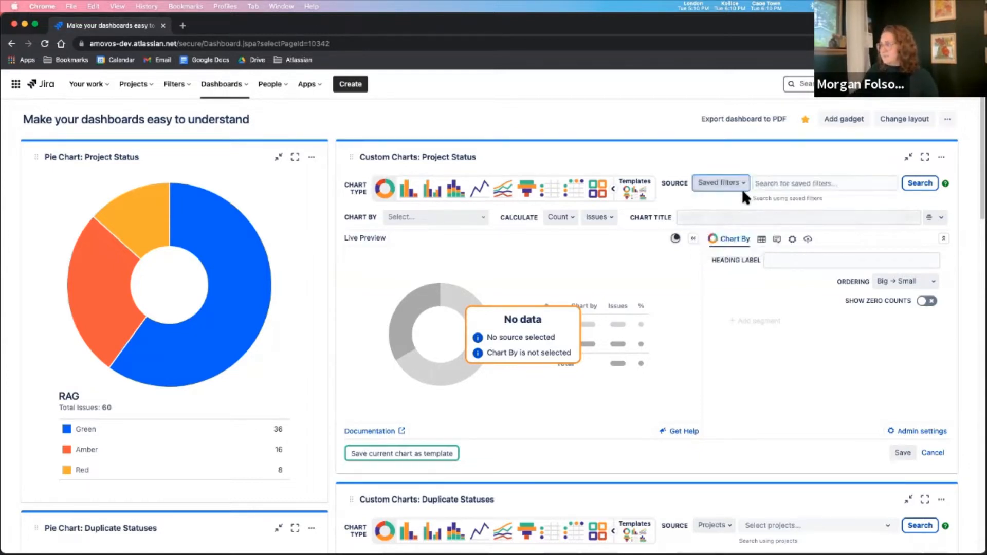
{"action": "left_click", "coordinate": [780, 185]}
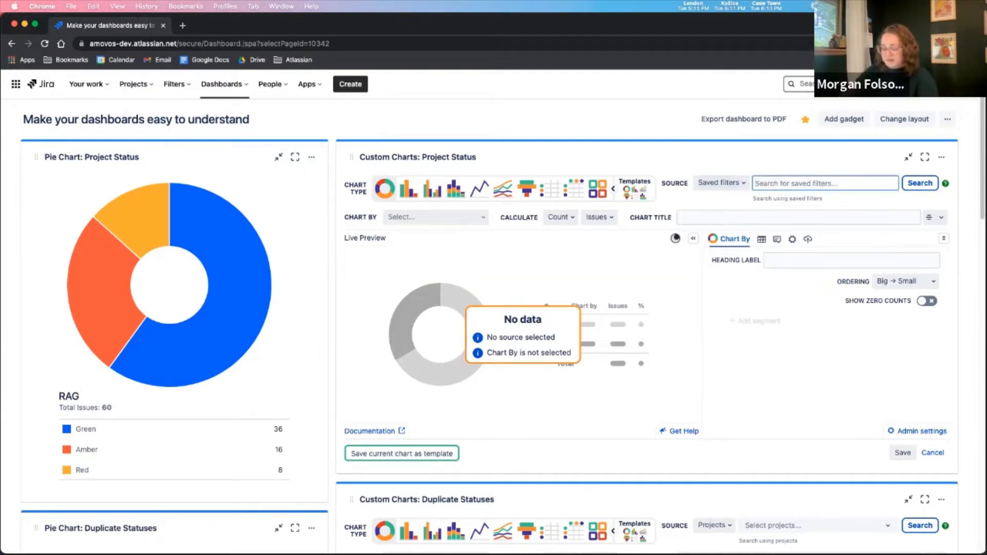
{"action": "type", "text": "project status"}
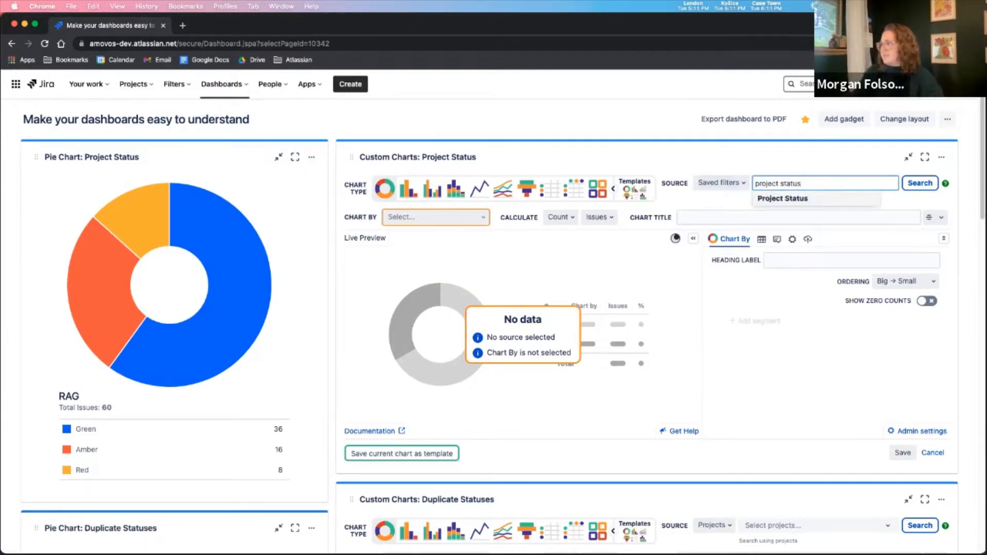
{"action": "left_click", "coordinate": [790, 200]}
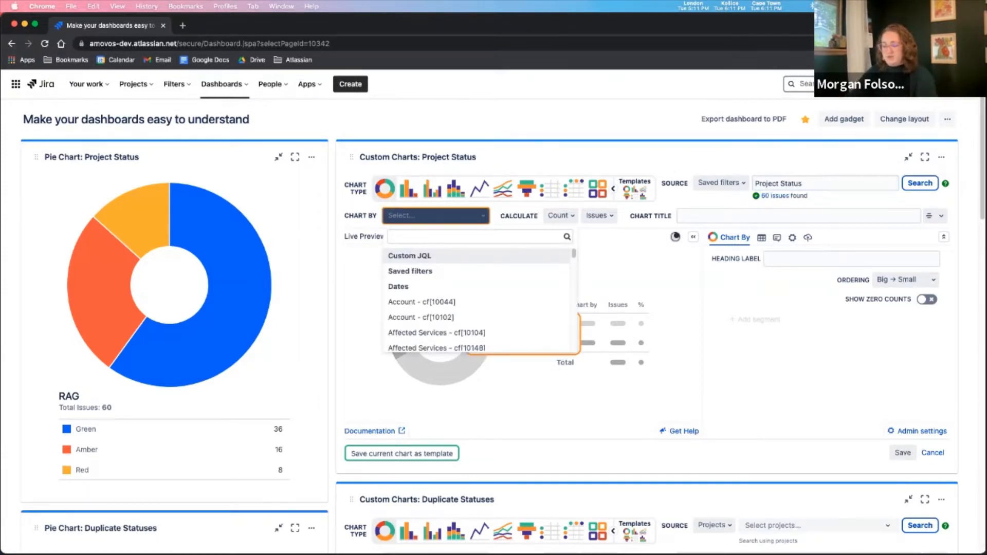
{"action": "type", "text": "RAG"}
{"action": "left_click", "coordinate": [394, 256]}
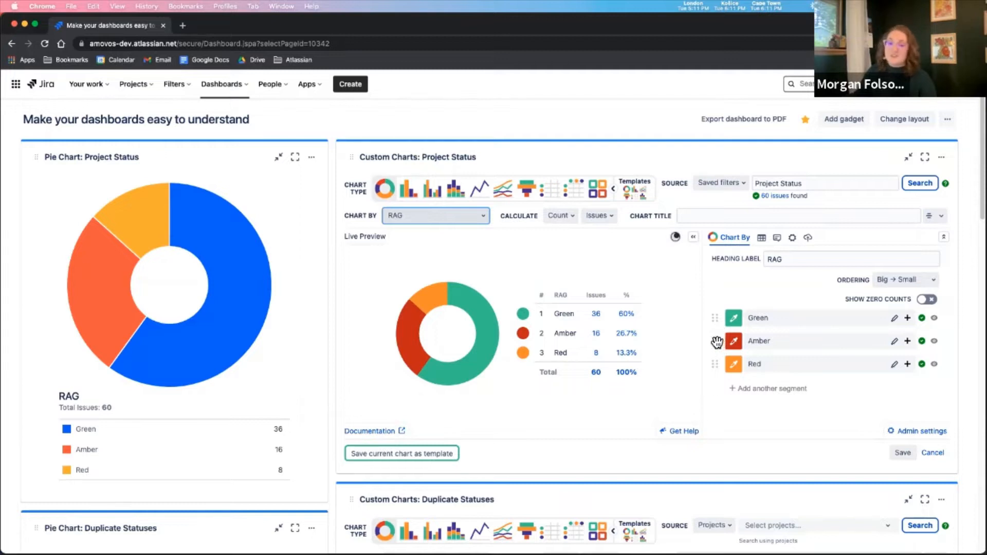
- Recolour the custom chart's Amber segment to yellow #feb626 and its Red segment to red #bf2600
{"action": "left_click", "coordinate": [742, 344]}
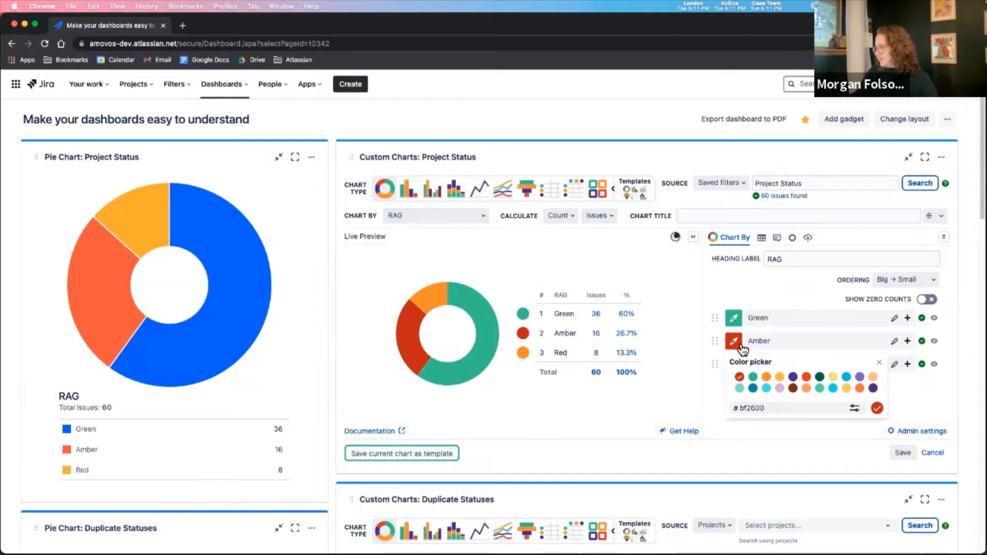
{"action": "left_click", "coordinate": [779, 378]}
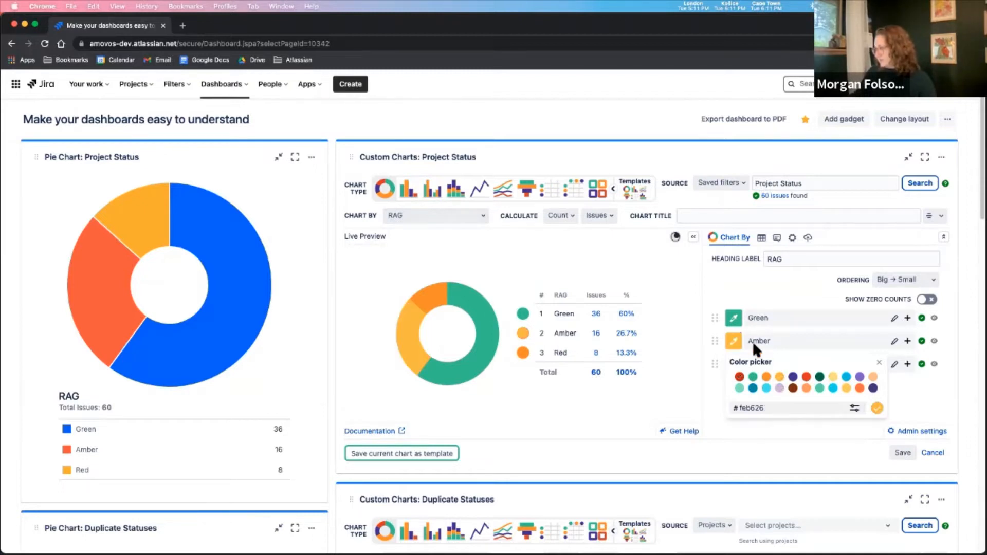
{"action": "left_click", "coordinate": [712, 390]}
{"action": "left_click", "coordinate": [733, 364]}
{"action": "left_click", "coordinate": [740, 399]}
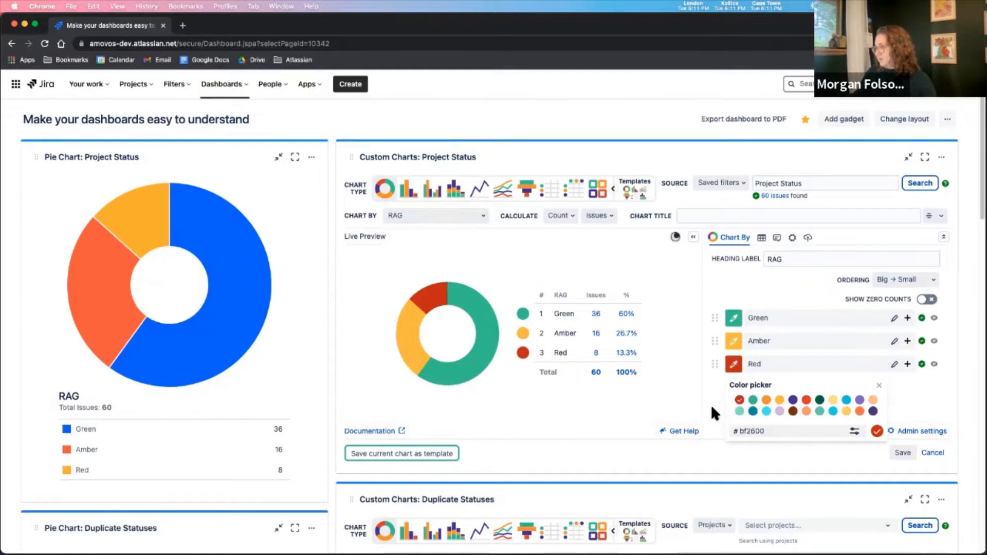
{"action": "left_click", "coordinate": [714, 399]}
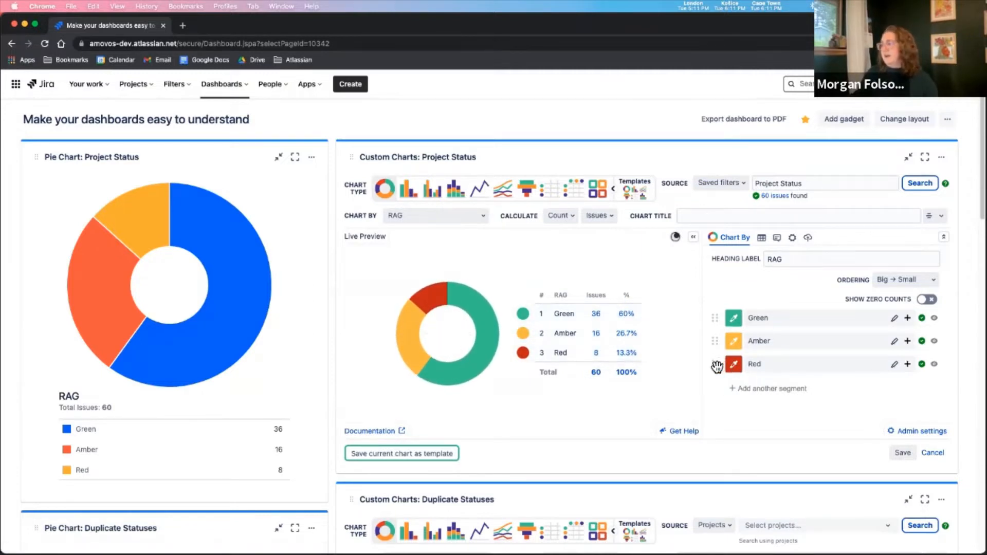
- Reorder the RAG segments of the custom chart to Red, Amber, Green
{"action": "left_click_drag", "start_coordinate": [716, 366], "coordinate": [717, 319]}
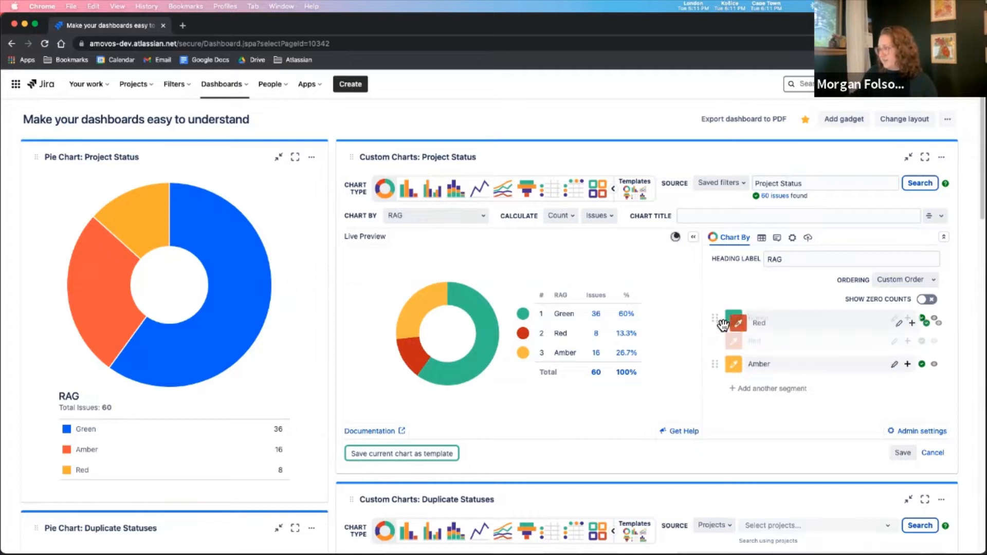
{"action": "left_click_drag", "start_coordinate": [714, 364], "coordinate": [716, 341]}
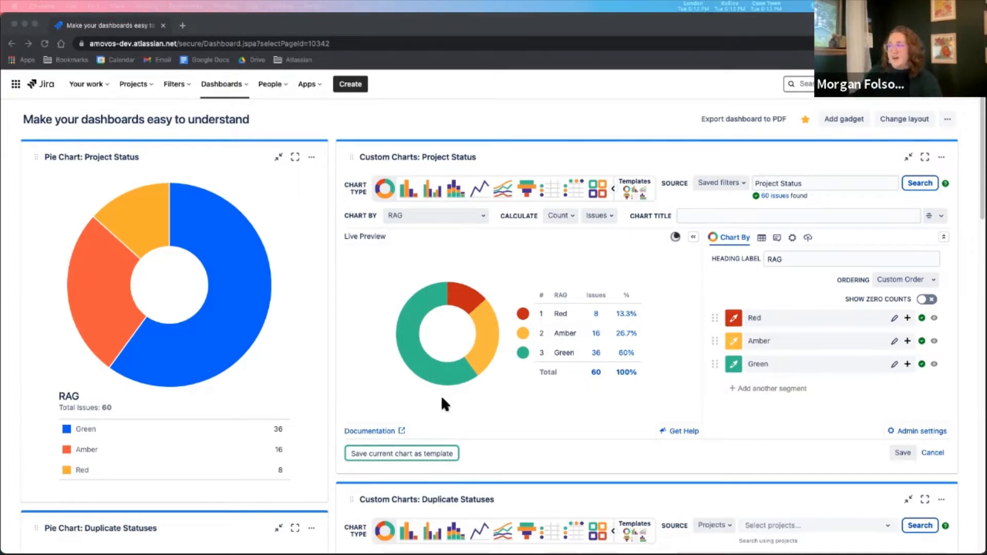
{"action": "left_click", "coordinate": [698, 452]}
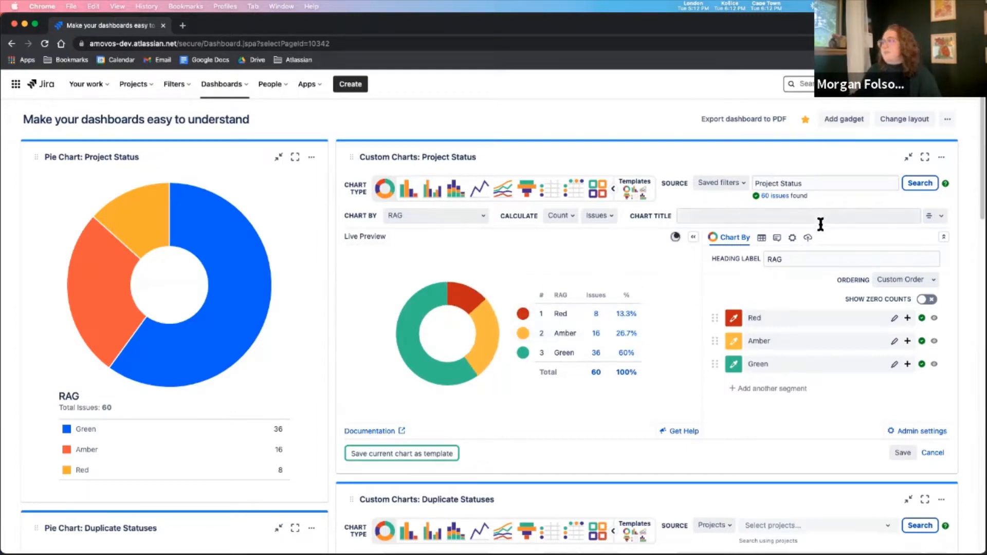
- Add a colour-coded description: RED forecast overspend of more than 10%, AMBER more than 5%, GREEN forecast expenditure on budget; save the chart
{"action": "left_click", "coordinate": [792, 238]}
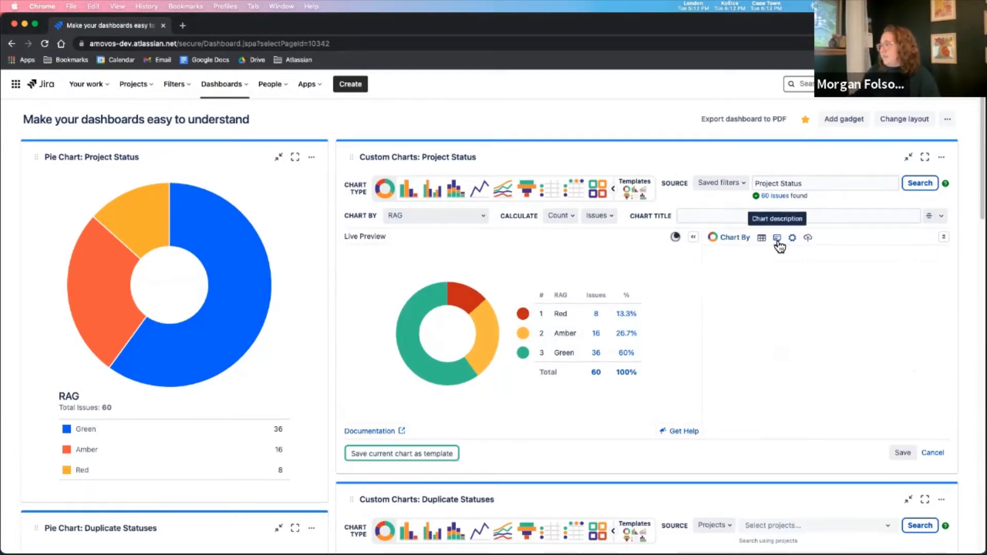
{"action": "left_click", "coordinate": [777, 238]}
{"action": "left_click", "coordinate": [728, 276]}
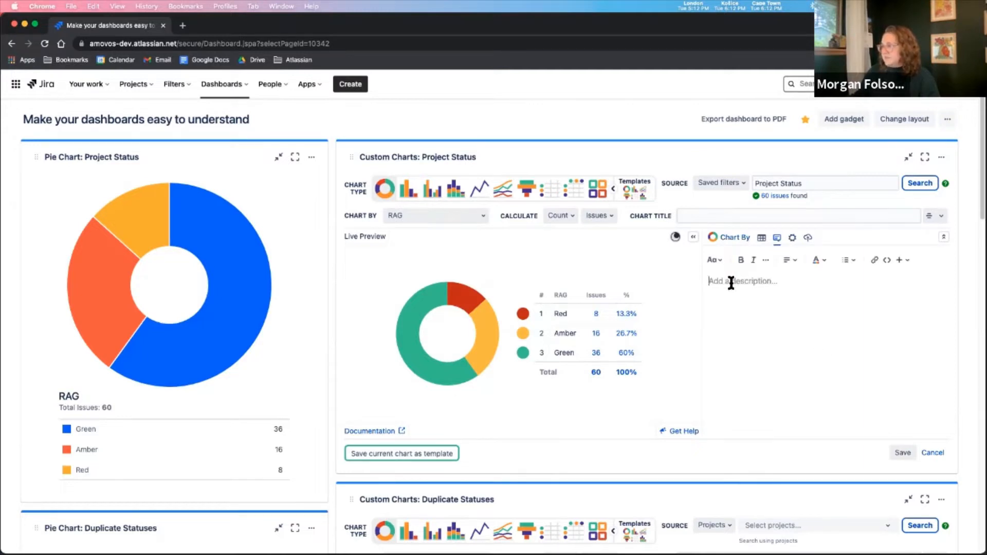
{"action": "type", "text": "RED - A forecast overspend of more than 10% AMBER - A forecast overspend of more than 5% GREEN - Forecast expenditure is on budget"}
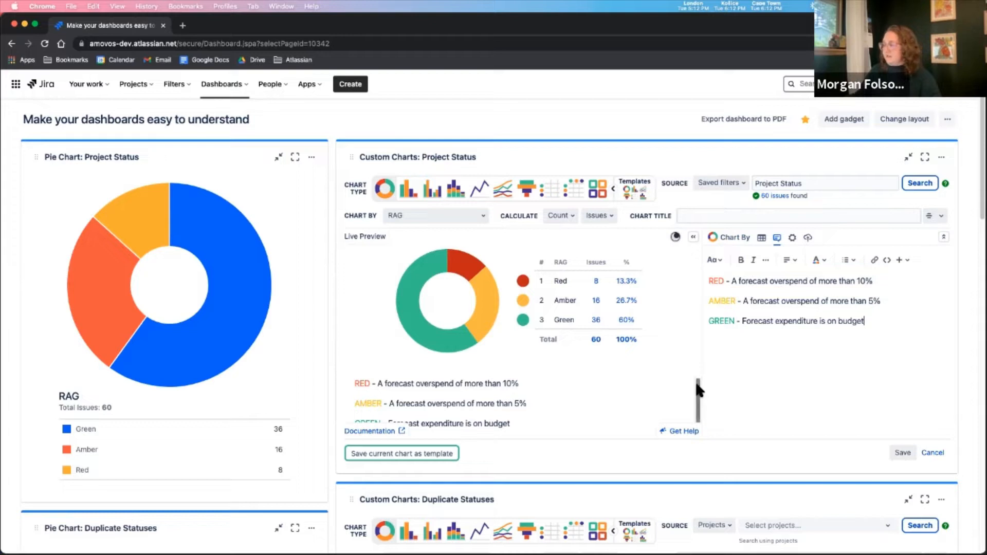
{"action": "mouse_move", "coordinate": [695, 379]}
{"action": "left_mouse_down"}
{"action": "mouse_move", "coordinate": [695, 400]}
{"action": "mouse_move", "coordinate": [695, 375]}
{"action": "left_mouse_up"}
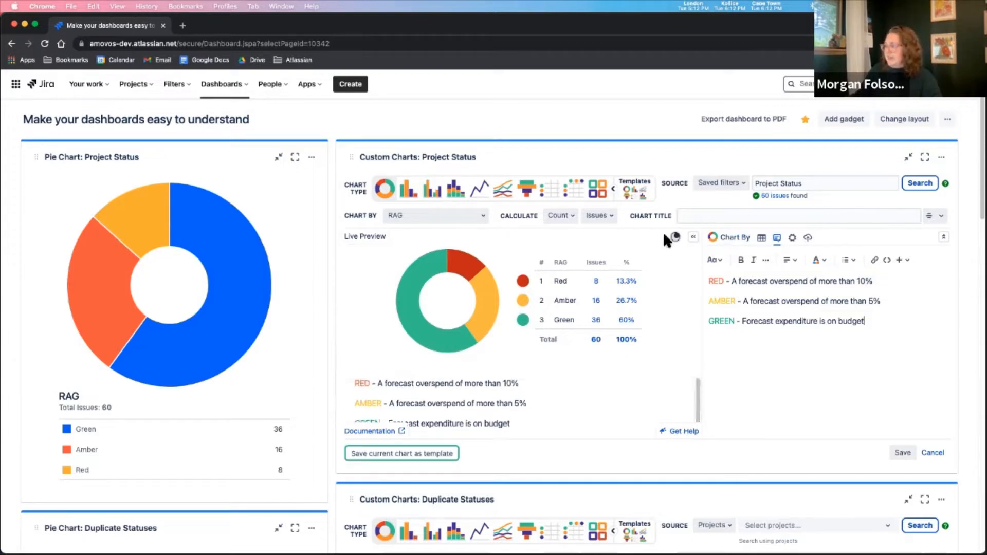
{"action": "left_click", "coordinate": [902, 453]}
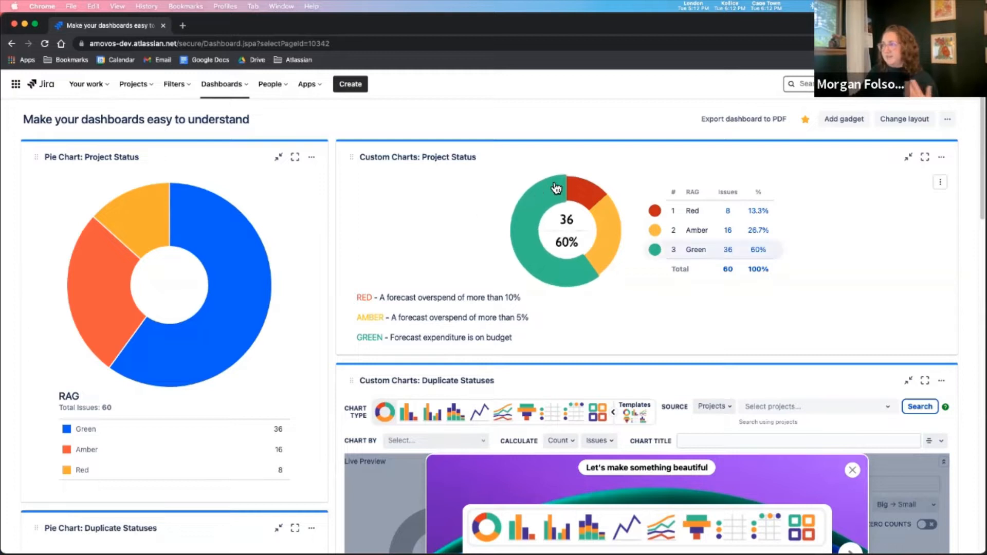
- Examine the segments of the saved Project Status custom chart and the RED, AMBER and GREEN definitions beneath it
{"action": "mouse_move", "coordinate": [620, 253]}
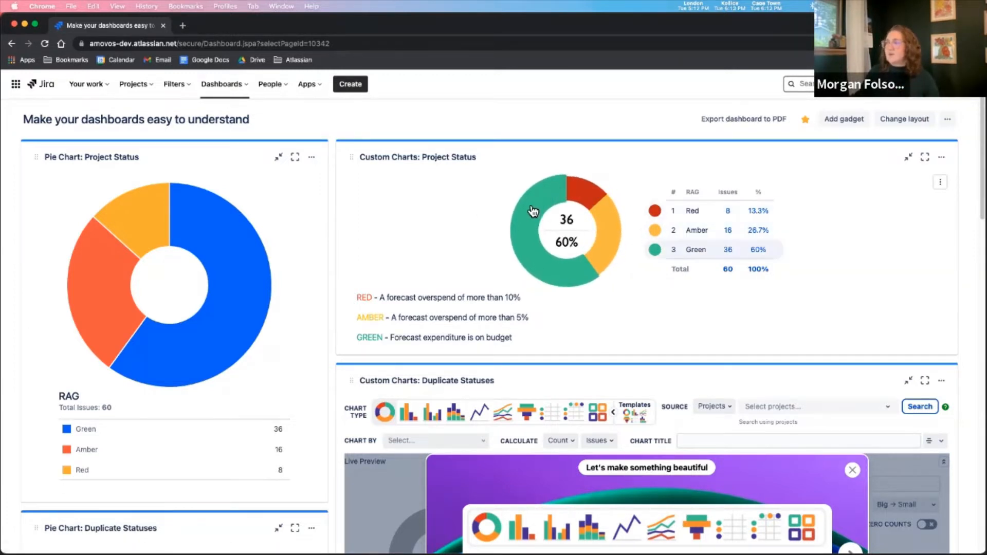
{"action": "mouse_move", "coordinate": [547, 280]}
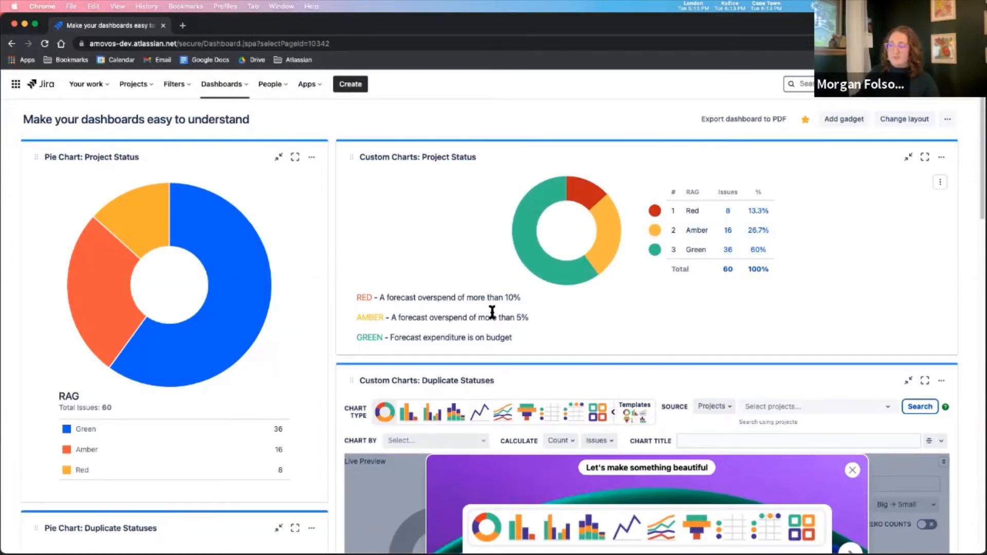
{"action": "left_click_drag", "start_coordinate": [506, 295], "coordinate": [505, 338]}
{"action": "left_click", "coordinate": [524, 335]}
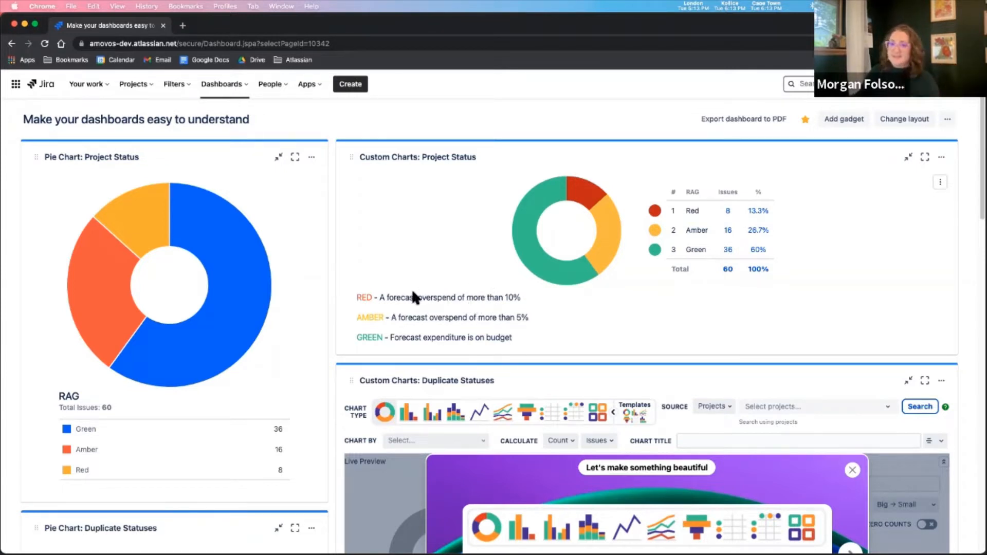
{"action": "left_click_drag", "start_coordinate": [415, 297], "coordinate": [422, 334]}
{"action": "left_click", "coordinate": [507, 339]}
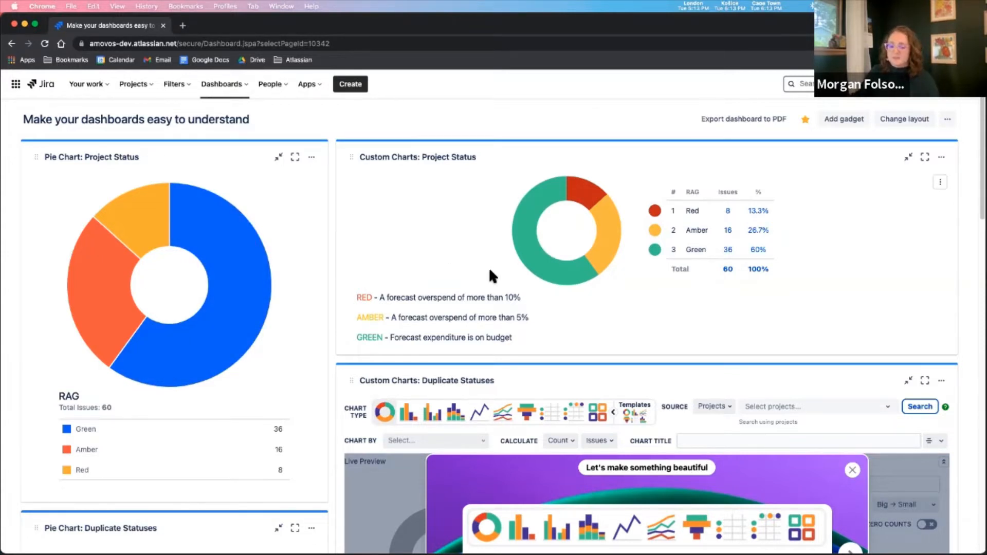
- Examine the Duplicate Statuses pie chart and its status legend for repeated status names
{"action": "scroll", "coordinate": [291, 311], "scroll_direction": "down", "scroll_amount": 2}
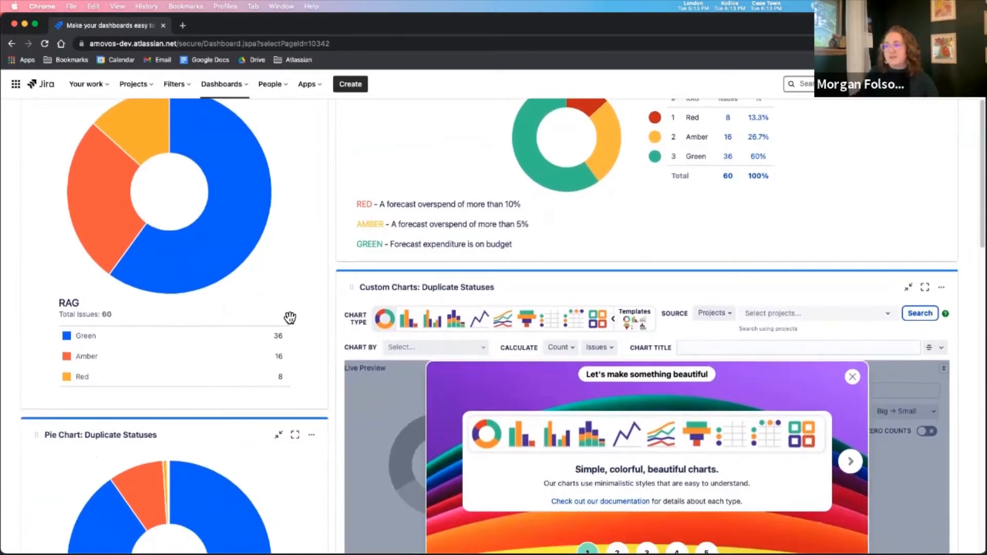
{"action": "scroll", "coordinate": [290, 318], "scroll_direction": "down", "scroll_amount": 5}
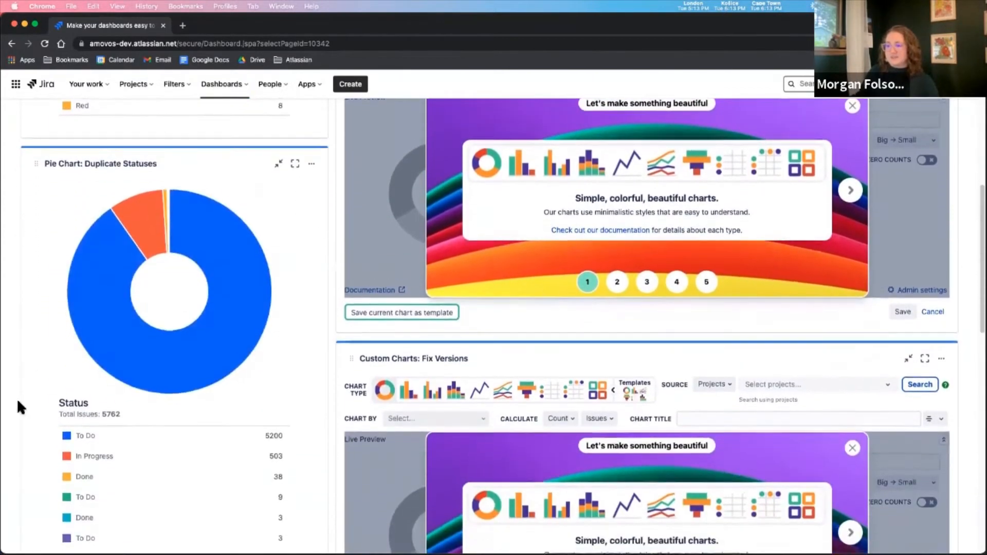
{"action": "scroll", "coordinate": [16, 398], "scroll_direction": "down", "scroll_amount": 1}
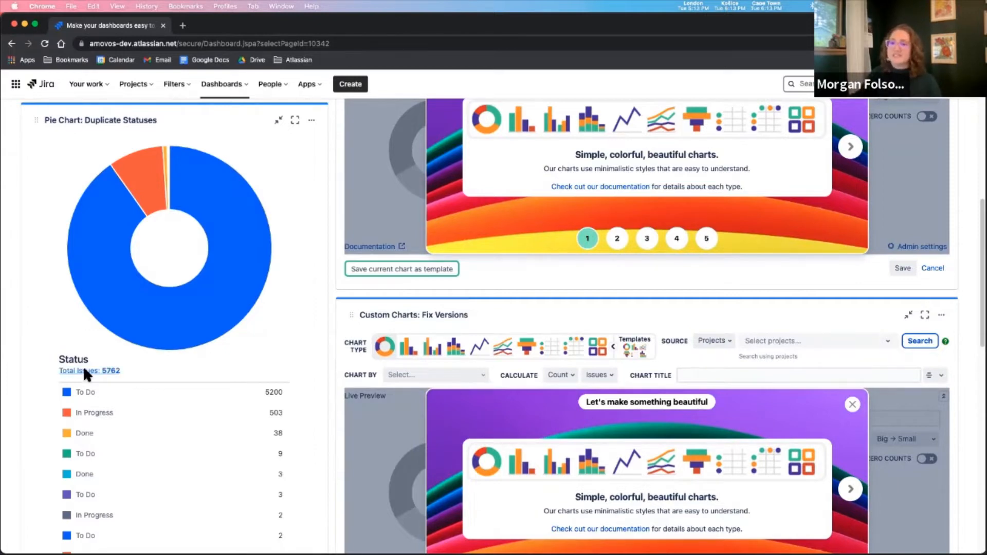
{"action": "scroll", "coordinate": [160, 372], "scroll_direction": "down", "scroll_amount": 1}
{"action": "scroll", "coordinate": [221, 426], "scroll_direction": "down", "scroll_amount": 1}
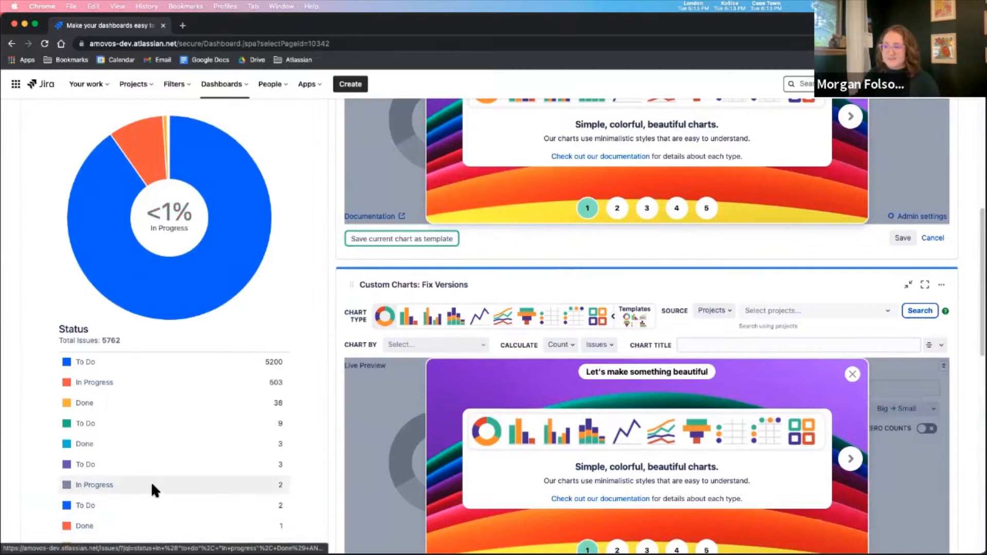
{"action": "scroll", "coordinate": [153, 466], "scroll_direction": "down", "scroll_amount": 1}
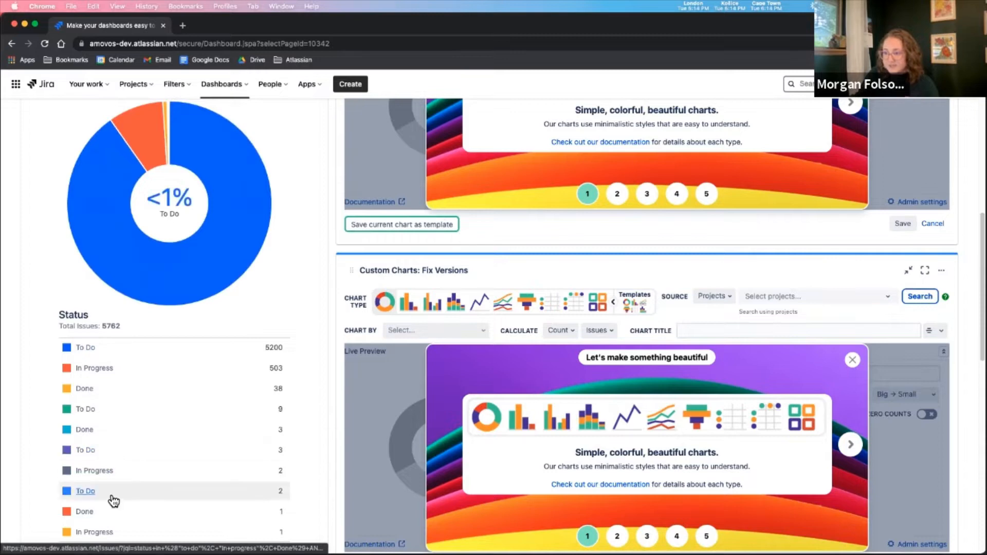
{"action": "scroll", "coordinate": [110, 498], "scroll_direction": "down", "scroll_amount": 1}
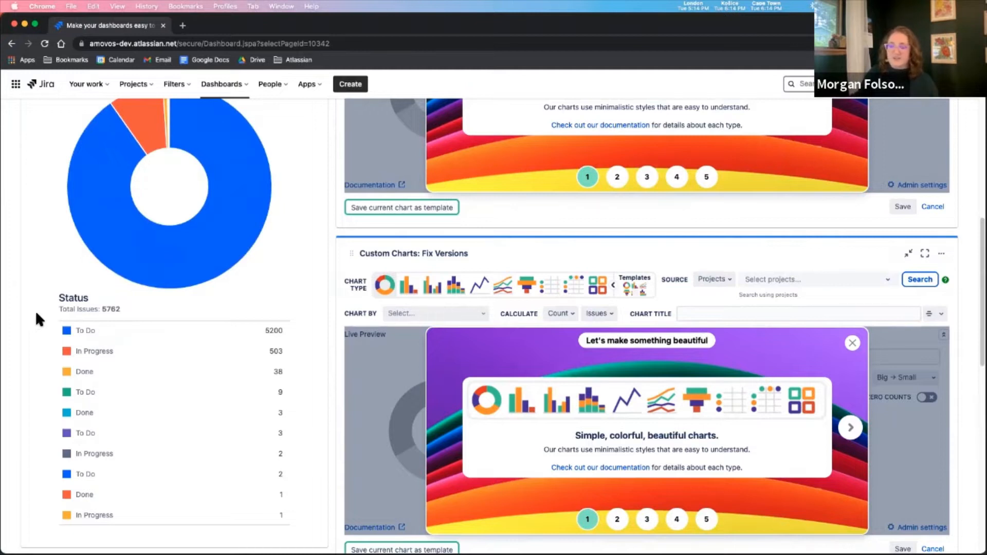
{"action": "scroll", "coordinate": [36, 336], "scroll_direction": "up", "scroll_amount": 1}
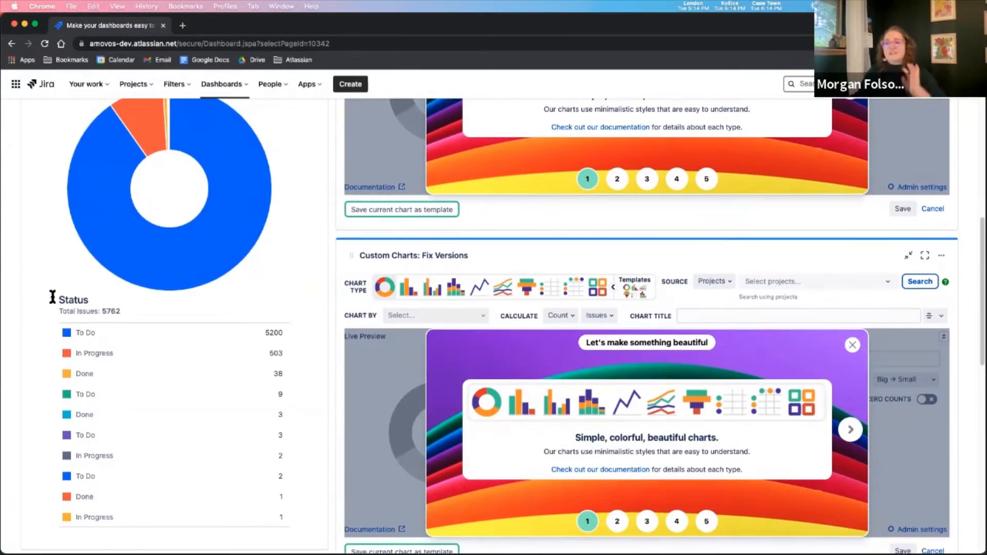
- Dismiss the intro on the Duplicate Statuses custom chart and set its source to the saved filter Duplicate Statuses
{"action": "scroll", "coordinate": [103, 304], "scroll_direction": "up", "scroll_amount": 2}
{"action": "scroll", "coordinate": [152, 367], "scroll_direction": "up", "scroll_amount": 3}
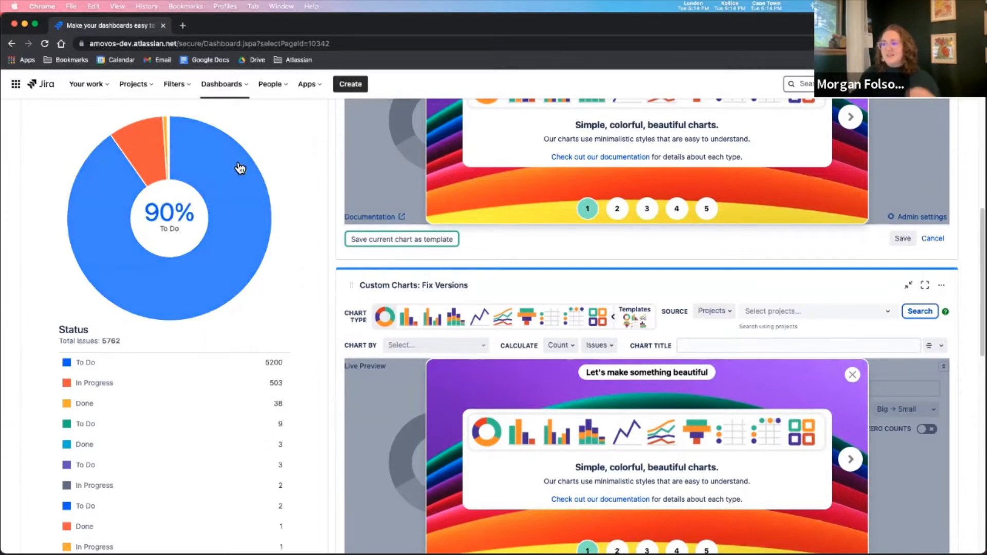
{"action": "scroll", "coordinate": [257, 219], "scroll_direction": "up", "scroll_amount": 5}
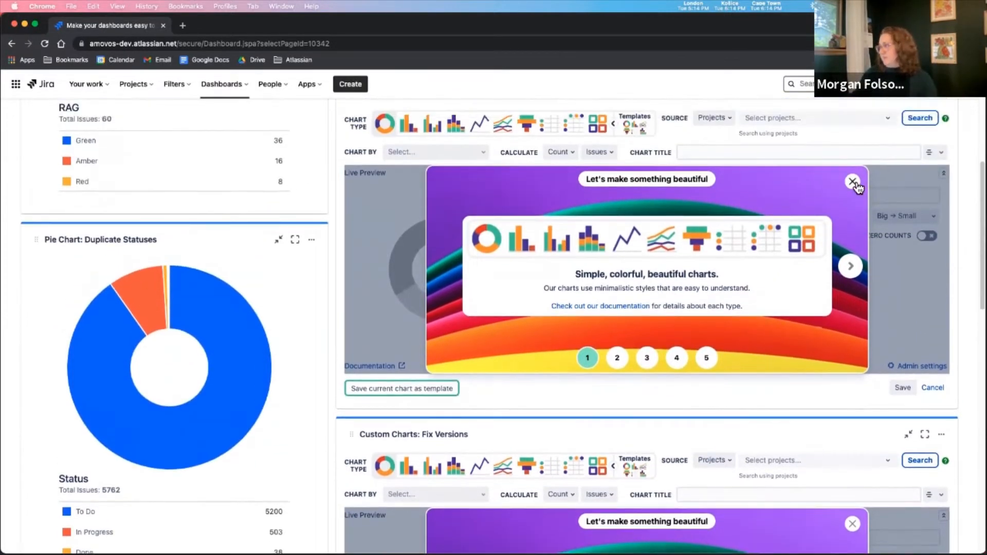
{"action": "left_click", "coordinate": [853, 181]}
{"action": "scroll", "coordinate": [702, 147], "scroll_direction": "up", "scroll_amount": 3}
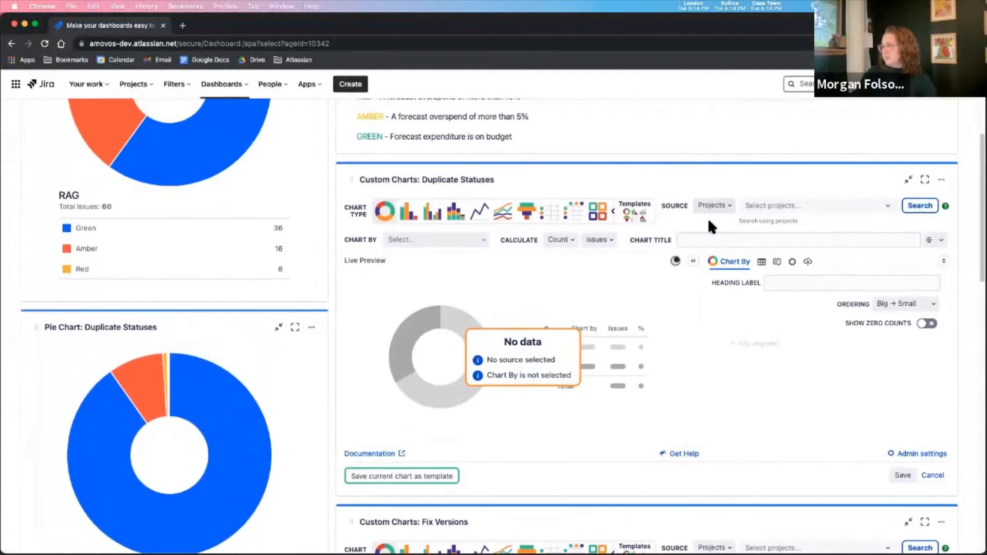
{"action": "left_click", "coordinate": [714, 205]}
{"action": "left_click", "coordinate": [719, 240]}
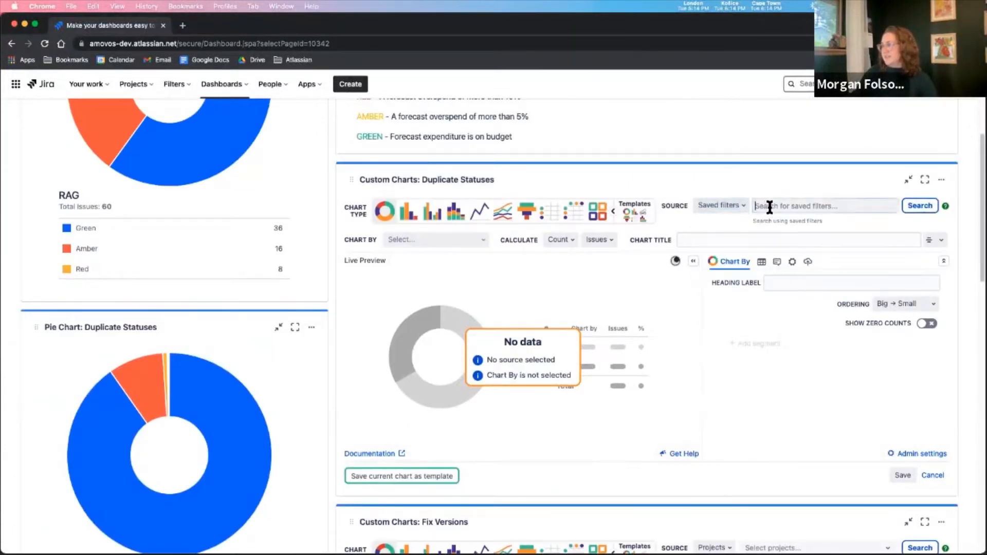
{"action": "left_click", "coordinate": [769, 206]}
{"action": "type", "text": "duplicate"}
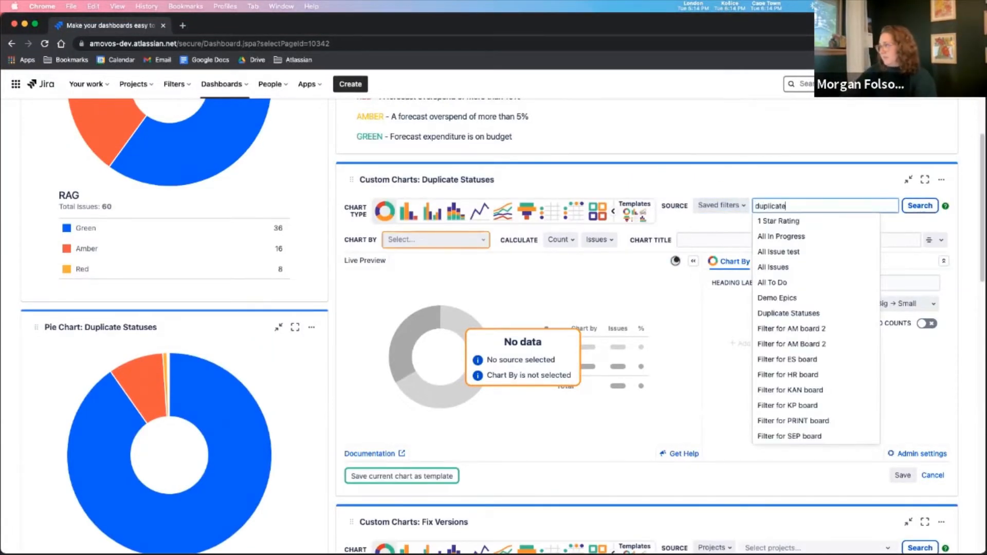
{"action": "type", "text": " status"}
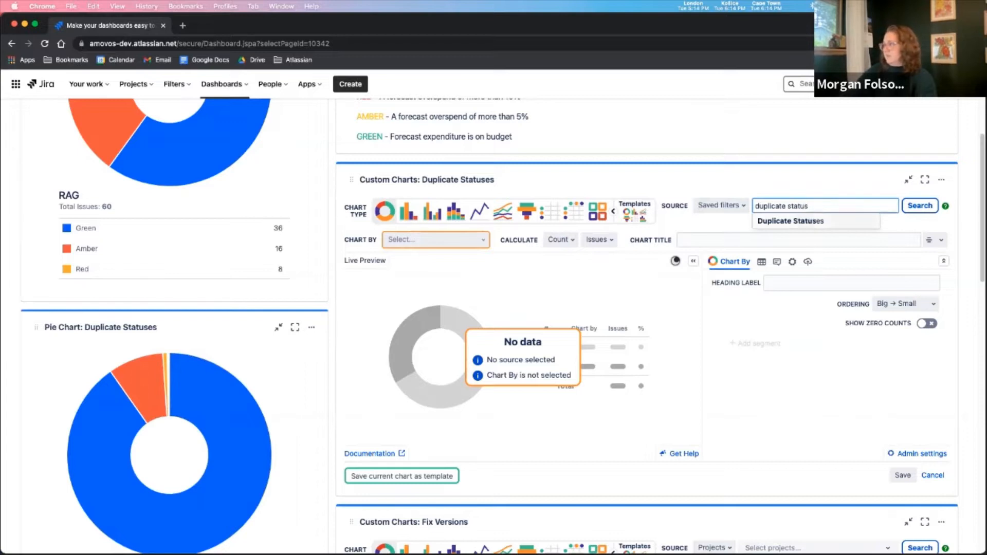
{"action": "left_click", "coordinate": [790, 221]}
- Chart the Duplicate Statuses custom chart by the Status field
{"action": "left_click", "coordinate": [435, 239]}
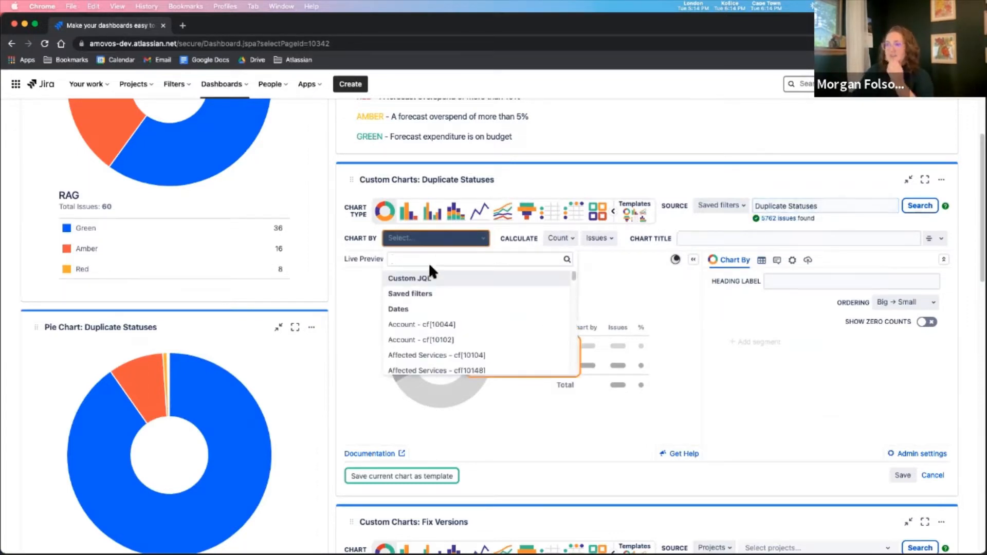
{"action": "type", "text": "status"}
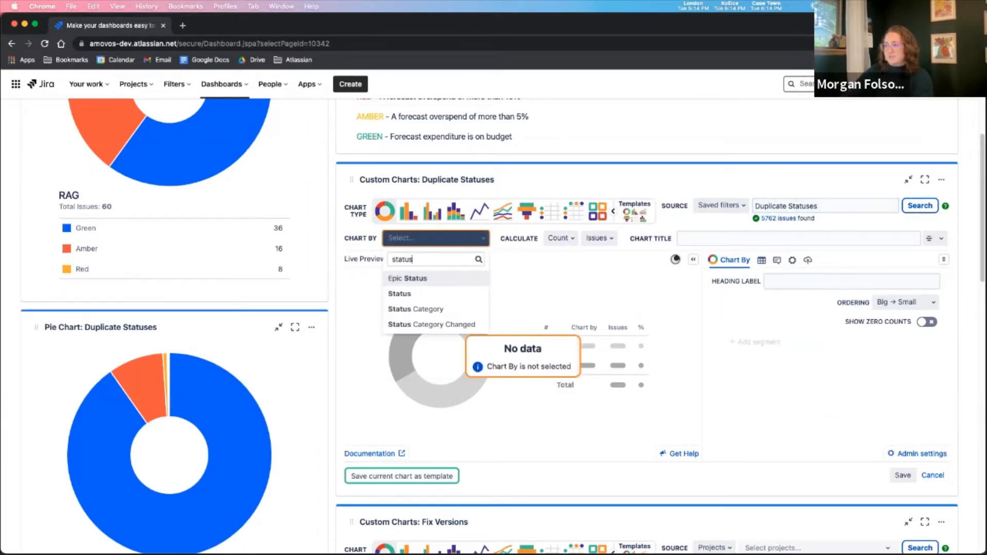
{"action": "key", "text": "Down"}
{"action": "key", "text": "Return"}
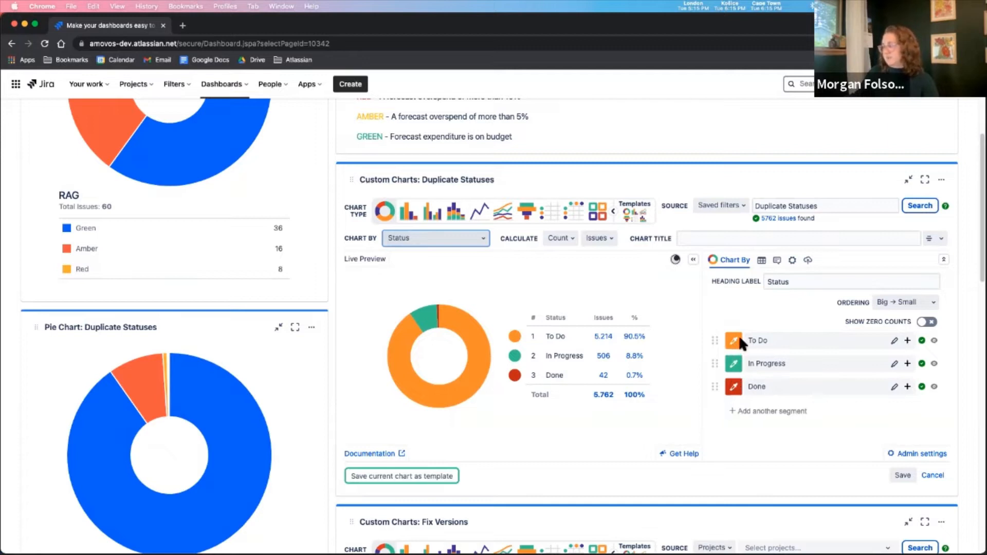
- Try naming the In Progress segment WIP and remove that custom name again
{"action": "left_click", "coordinate": [907, 365]}
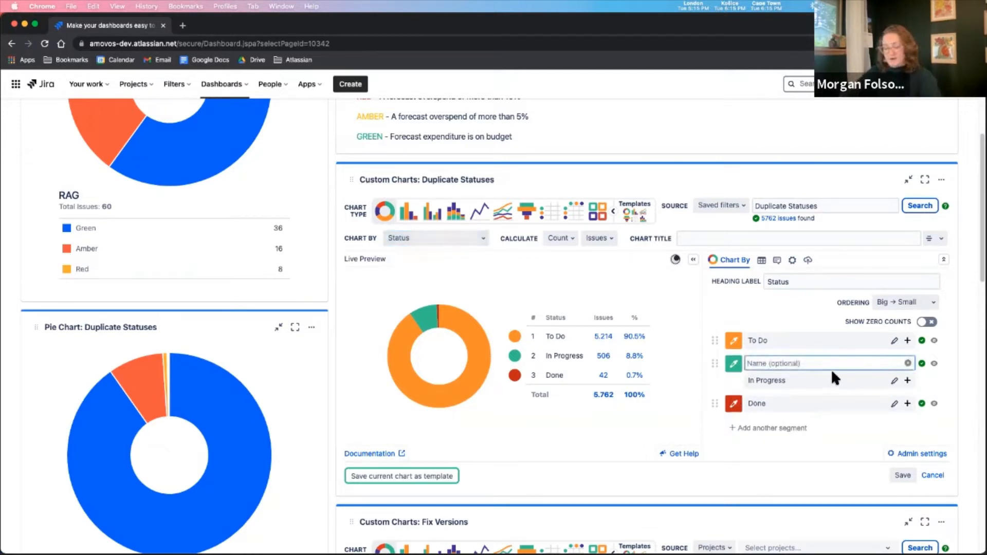
{"action": "type", "text": "WIP"}
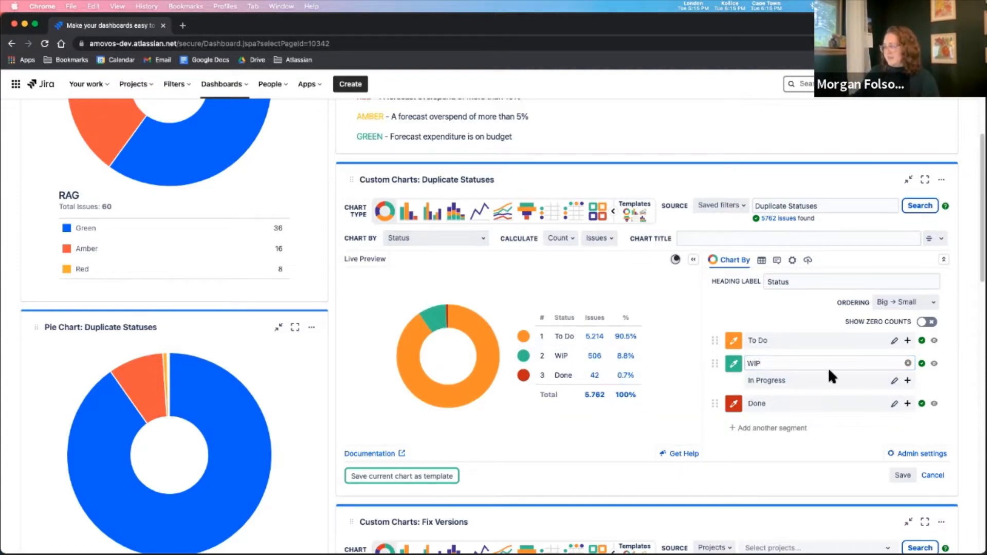
{"action": "left_click", "coordinate": [907, 364]}
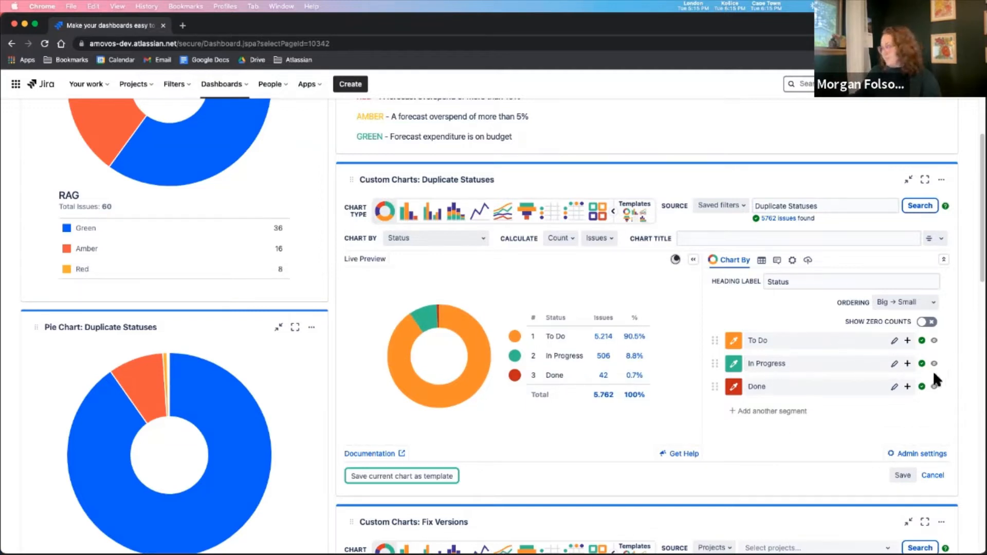
- Combine the To Do status with the In Progress segment and name the grouped segment Not Done
{"action": "left_click", "coordinate": [907, 363]}
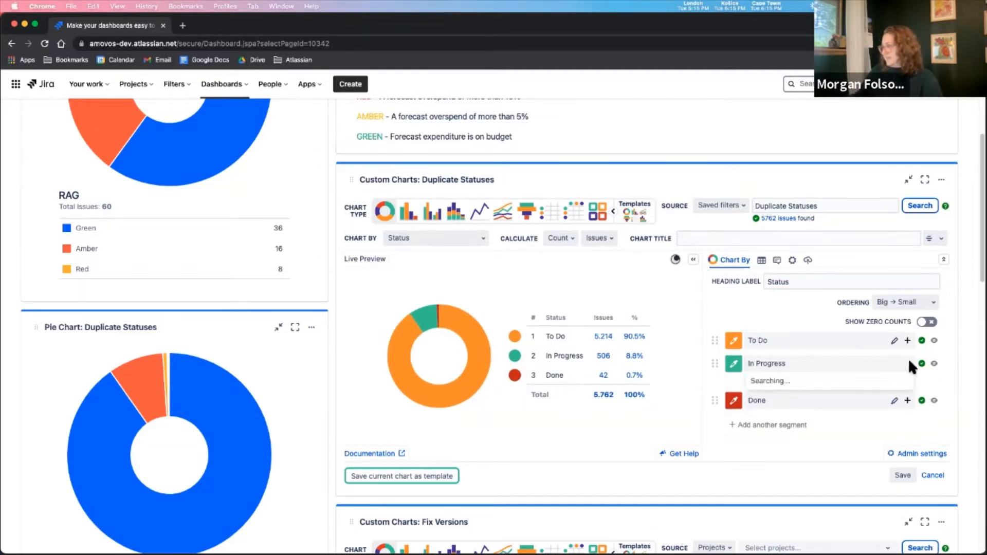
{"action": "scroll", "coordinate": [819, 319], "scroll_direction": "down", "scroll_amount": 3}
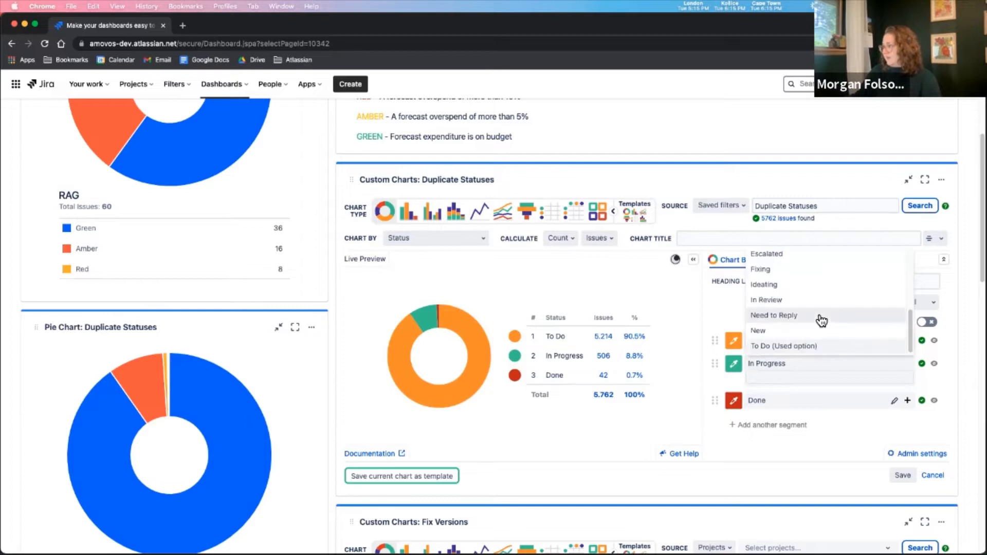
{"action": "left_click", "coordinate": [799, 346]}
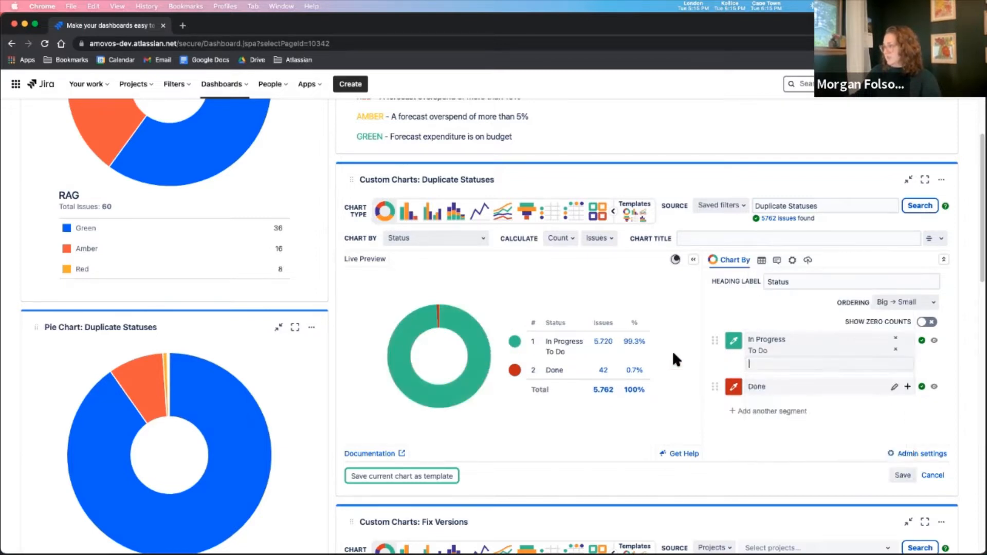
{"action": "left_click", "coordinate": [943, 357]}
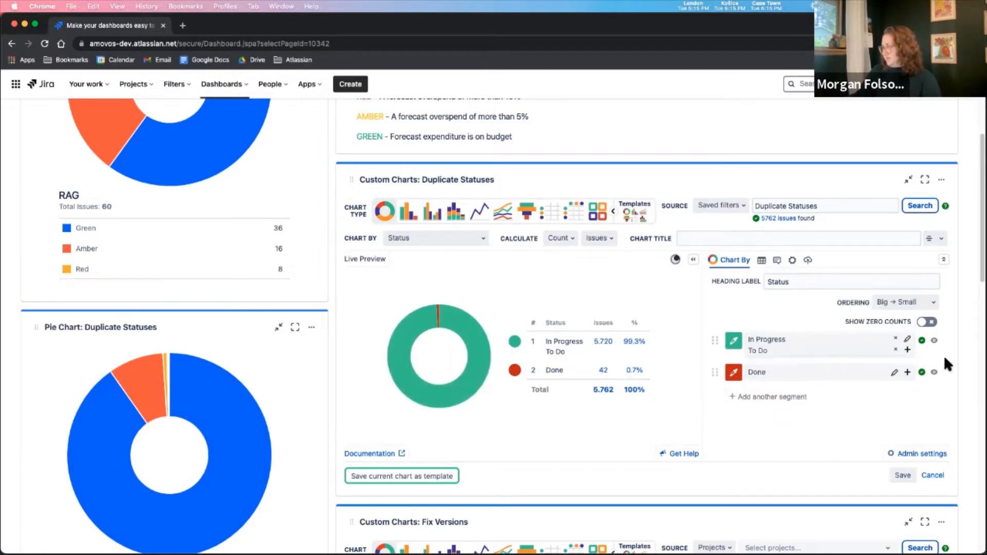
{"action": "left_click", "coordinate": [908, 340]}
{"action": "type", "text": "Not Done"}
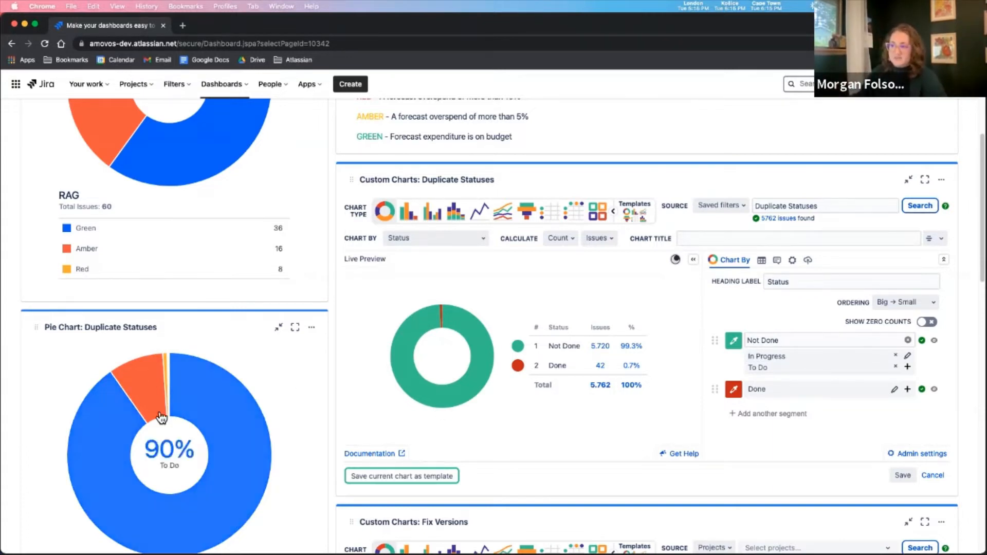
- Remove the Not Done name and split the group back into separate status segments, saving the Duplicate Statuses custom chart
{"action": "scroll", "coordinate": [175, 360], "scroll_direction": "down", "scroll_amount": 1}
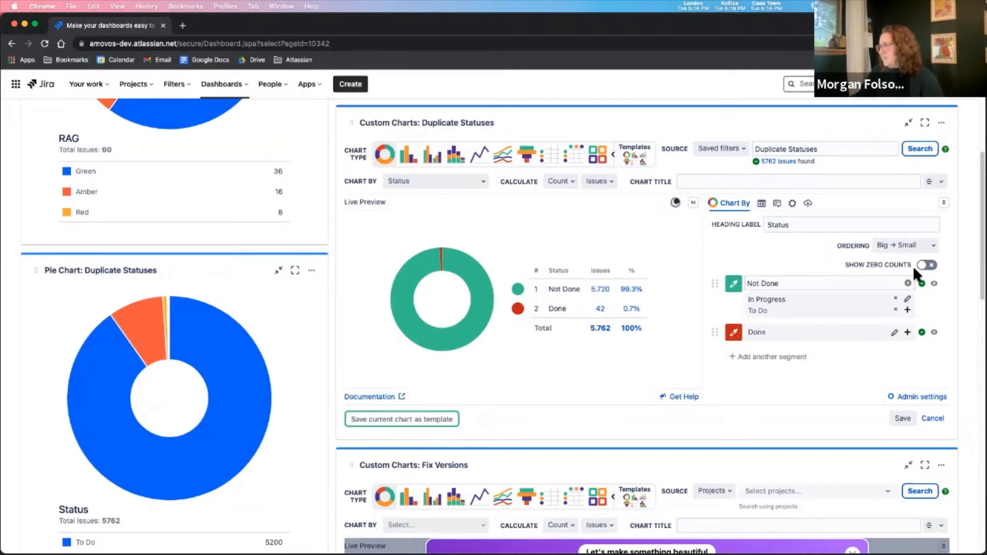
{"action": "left_click", "coordinate": [908, 283]}
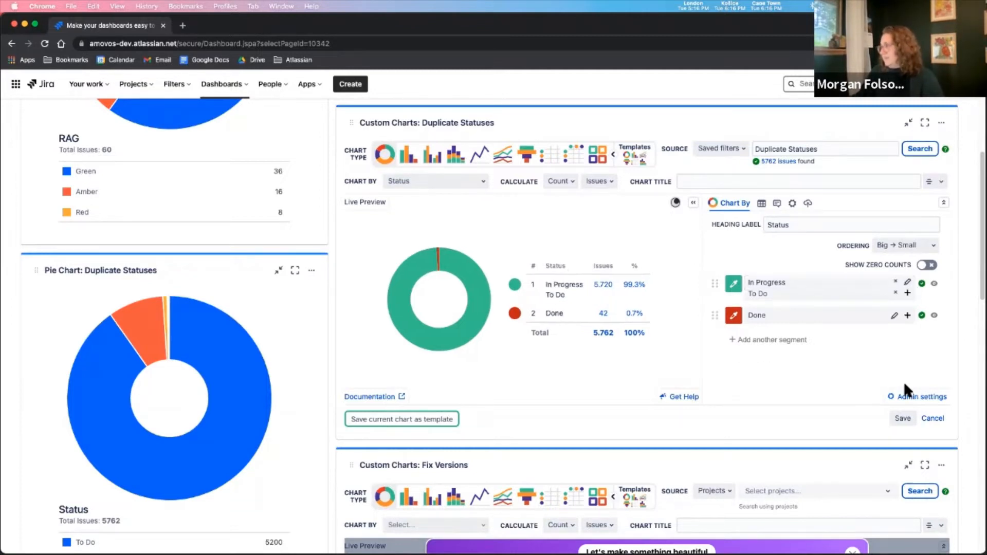
{"action": "left_click", "coordinate": [893, 286]}
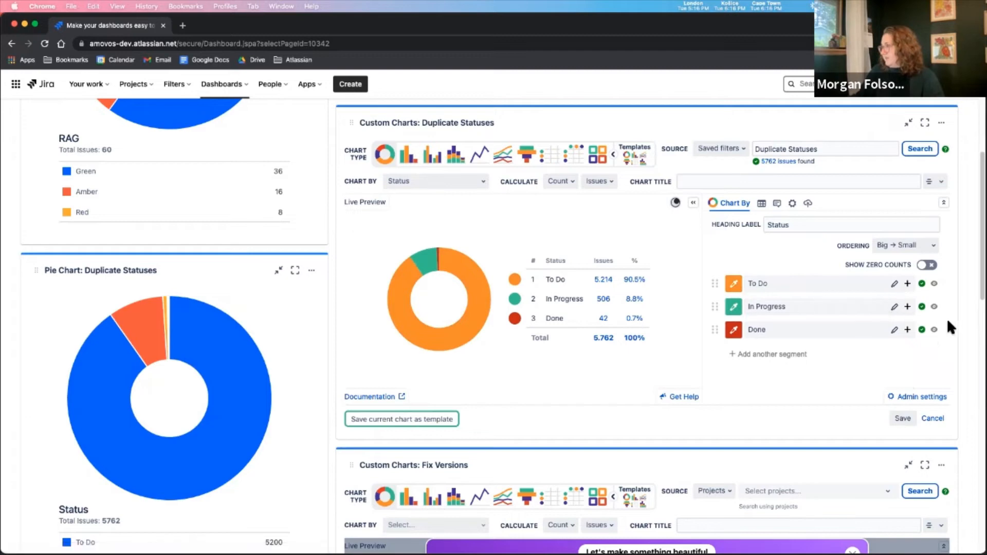
{"action": "left_click", "coordinate": [902, 419]}
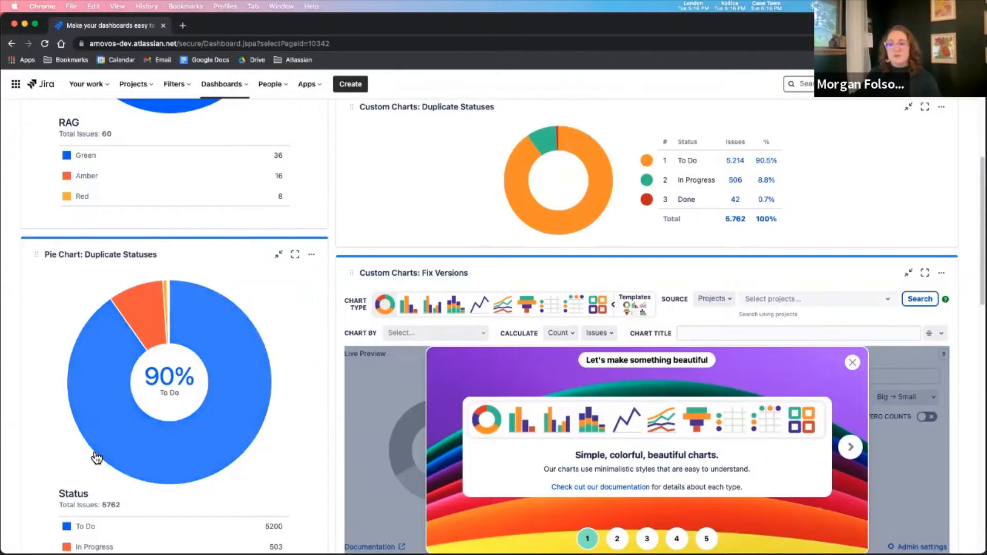
- Examine the repeated status entries in the Duplicate Statuses pie chart legend and the Fix Versions filter statistics below it
{"action": "scroll", "coordinate": [106, 388], "scroll_direction": "down", "scroll_amount": 2}
{"action": "scroll", "coordinate": [36, 338], "scroll_direction": "down", "scroll_amount": 4}
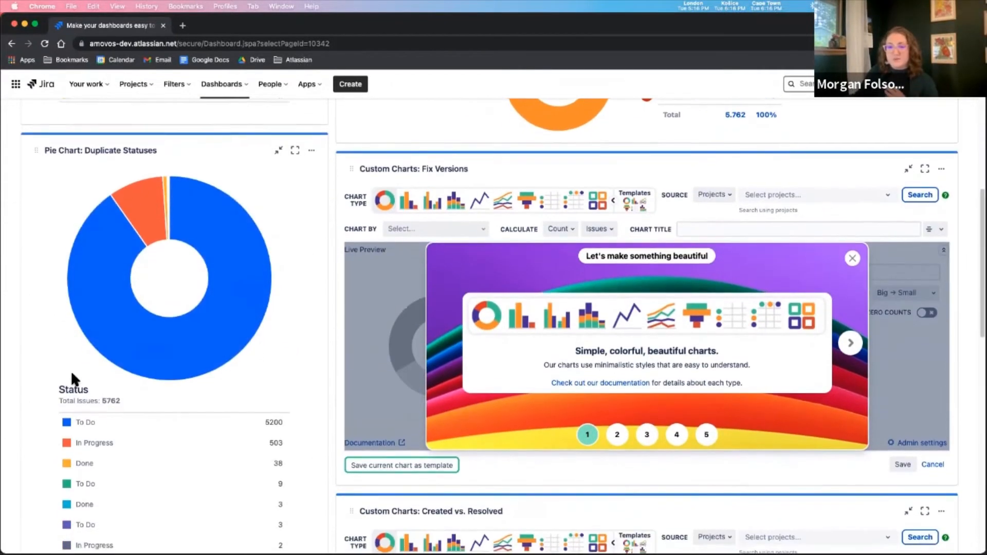
{"action": "scroll", "coordinate": [50, 349], "scroll_direction": "down", "scroll_amount": 2}
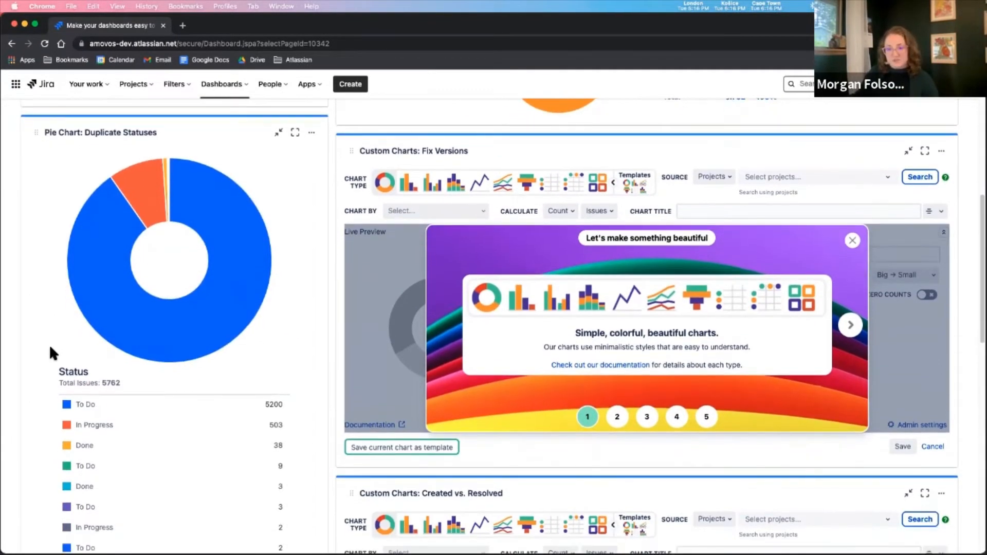
{"action": "scroll", "coordinate": [138, 470], "scroll_direction": "down", "scroll_amount": 4}
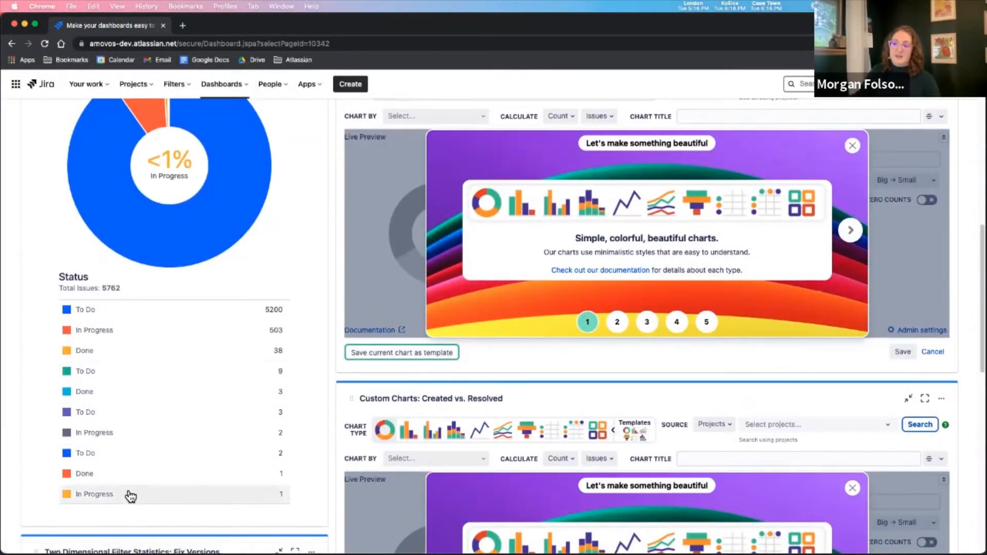
{"action": "scroll", "coordinate": [182, 279], "scroll_direction": "up", "scroll_amount": 2}
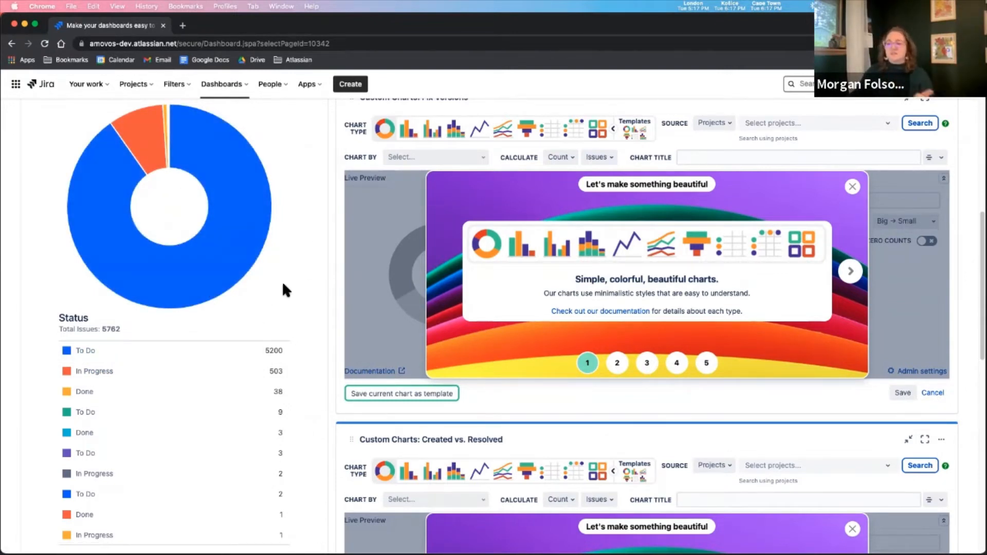
{"action": "scroll", "coordinate": [284, 284], "scroll_direction": "down", "scroll_amount": 1}
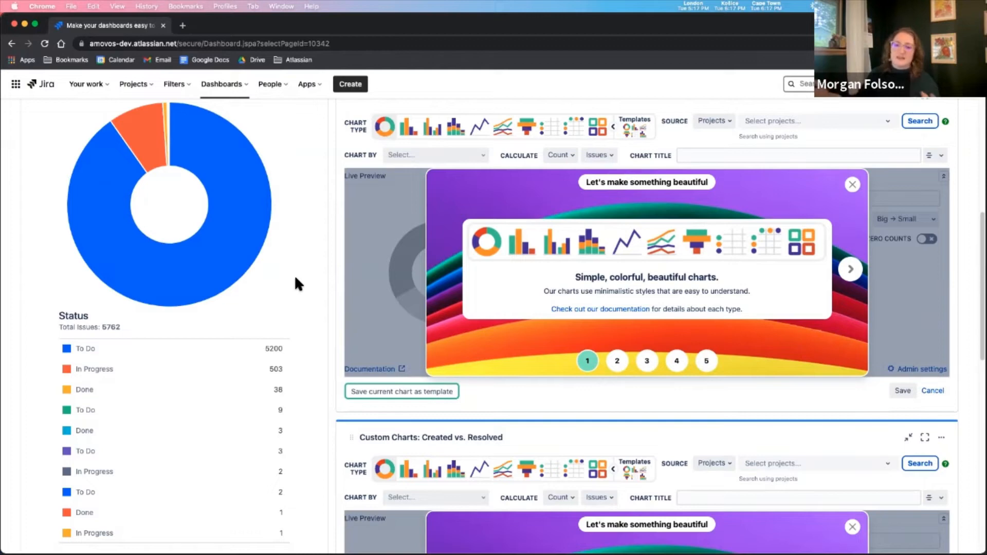
{"action": "scroll", "coordinate": [180, 329], "scroll_direction": "down", "scroll_amount": 1}
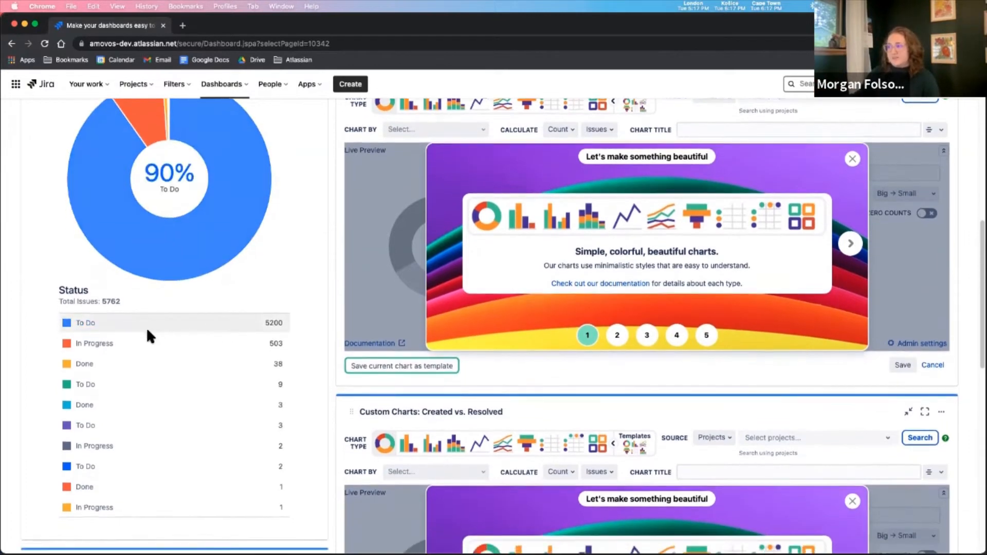
{"action": "scroll", "coordinate": [146, 336], "scroll_direction": "down", "scroll_amount": 10}
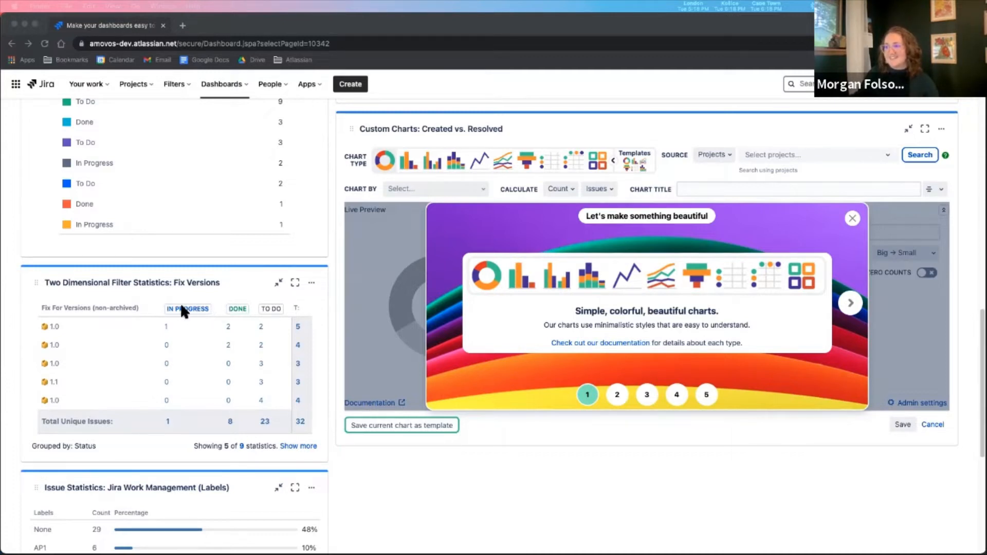
- Reopen the configuration of the Duplicate Statuses custom chart
{"action": "scroll", "coordinate": [374, 335], "scroll_direction": "up", "scroll_amount": 10}
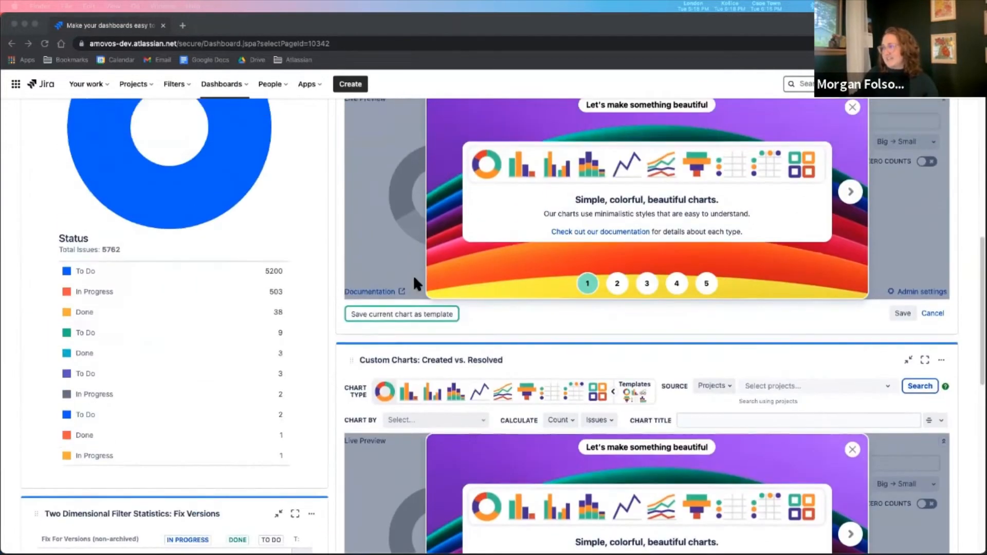
{"action": "scroll", "coordinate": [469, 223], "scroll_direction": "up", "scroll_amount": 5}
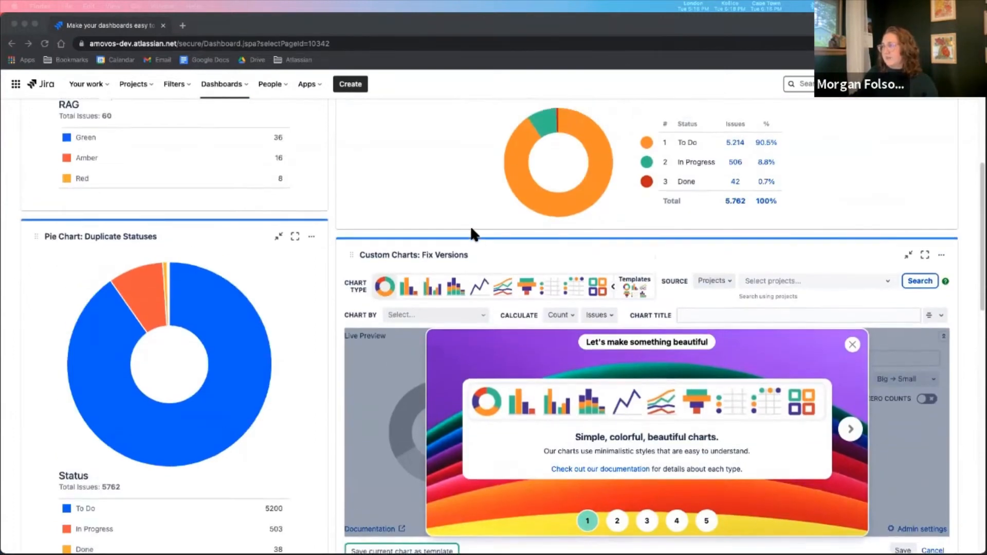
{"action": "scroll", "coordinate": [465, 228], "scroll_direction": "up", "scroll_amount": 3}
{"action": "left_click", "coordinate": [941, 381]}
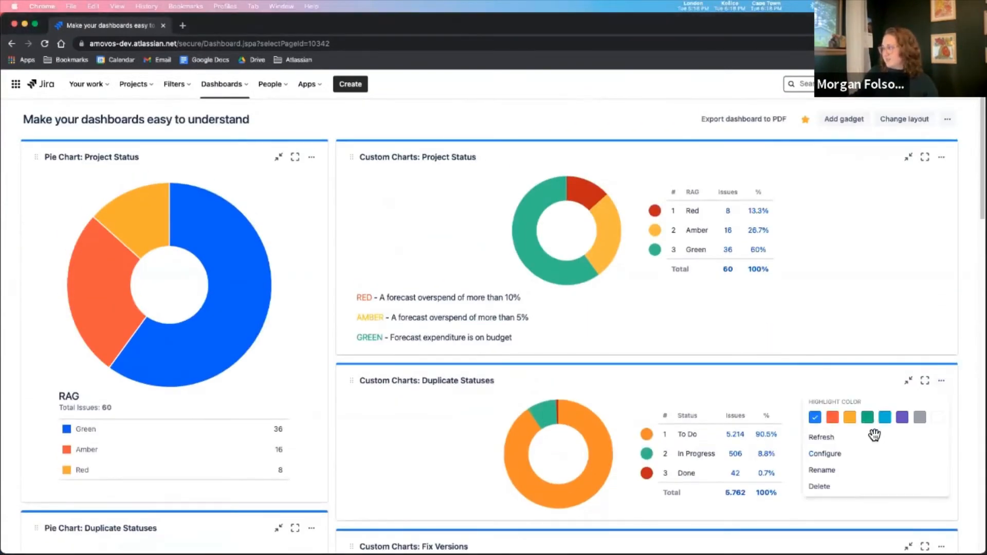
{"action": "left_click", "coordinate": [825, 454]}
{"action": "scroll", "coordinate": [407, 402], "scroll_direction": "down", "scroll_amount": 4}
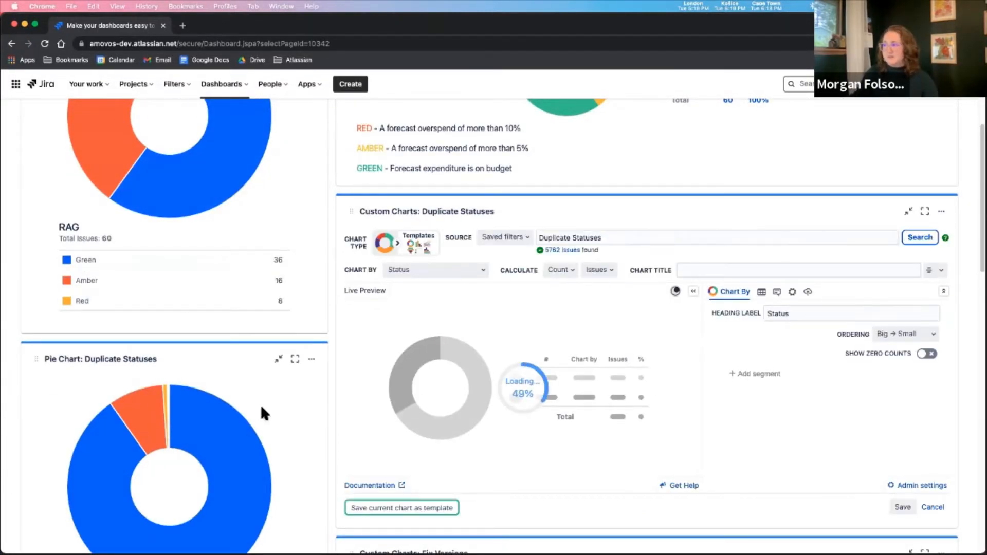
- Preview the Duplicate Statuses custom chart as 1D bar, 1D line and 1D table charts, and save it as a Tile Chart
{"action": "left_click", "coordinate": [398, 243]}
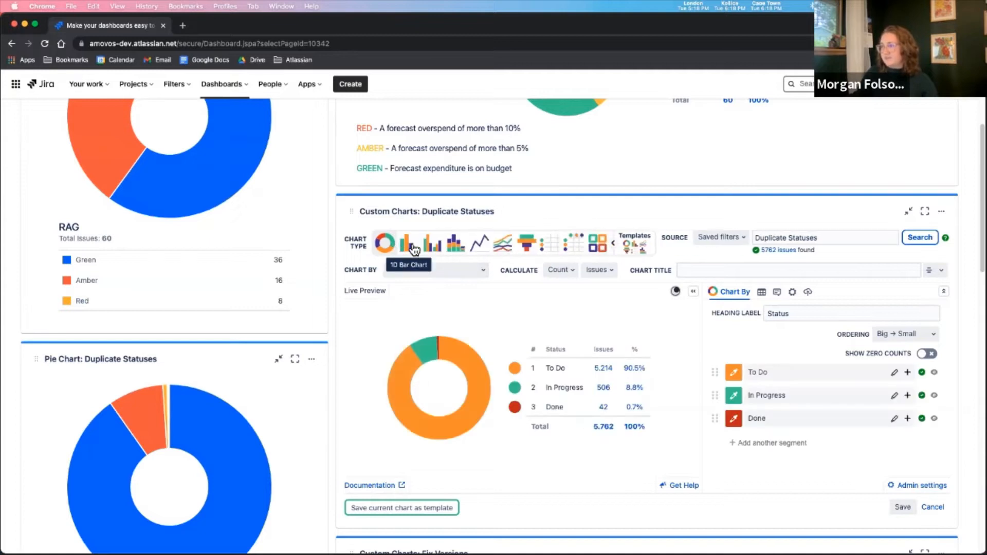
{"action": "left_click", "coordinate": [415, 245]}
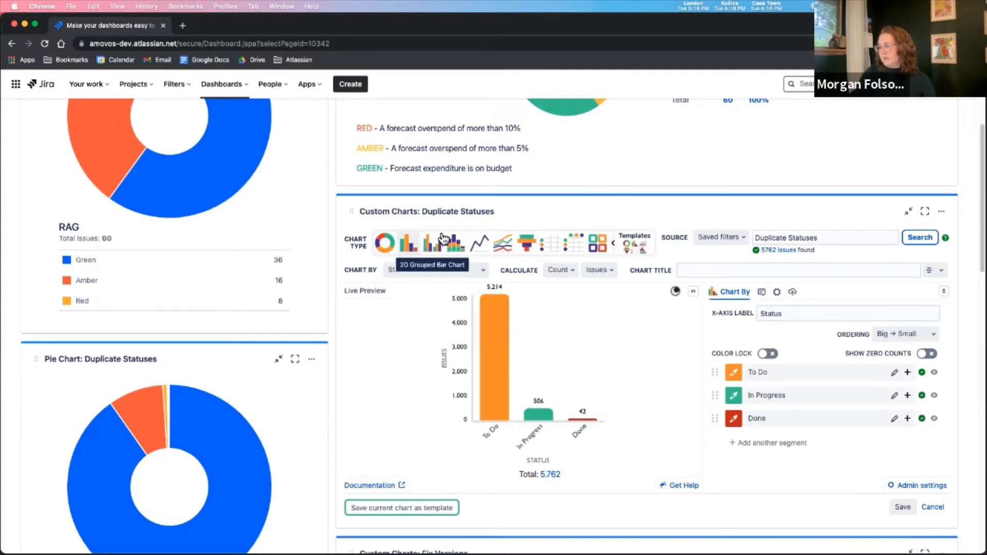
{"action": "left_click", "coordinate": [481, 246]}
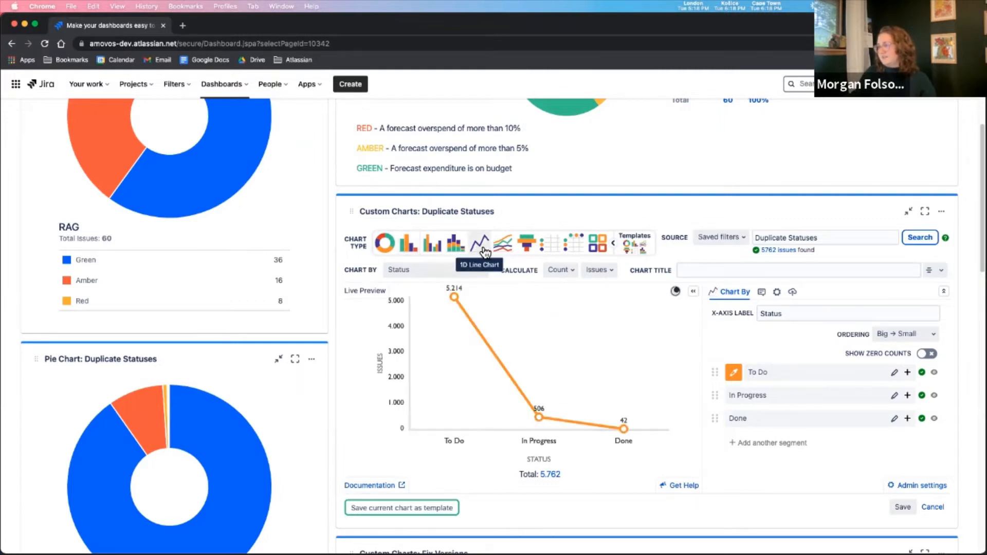
{"action": "left_click", "coordinate": [524, 247]}
{"action": "left_click", "coordinate": [552, 243]}
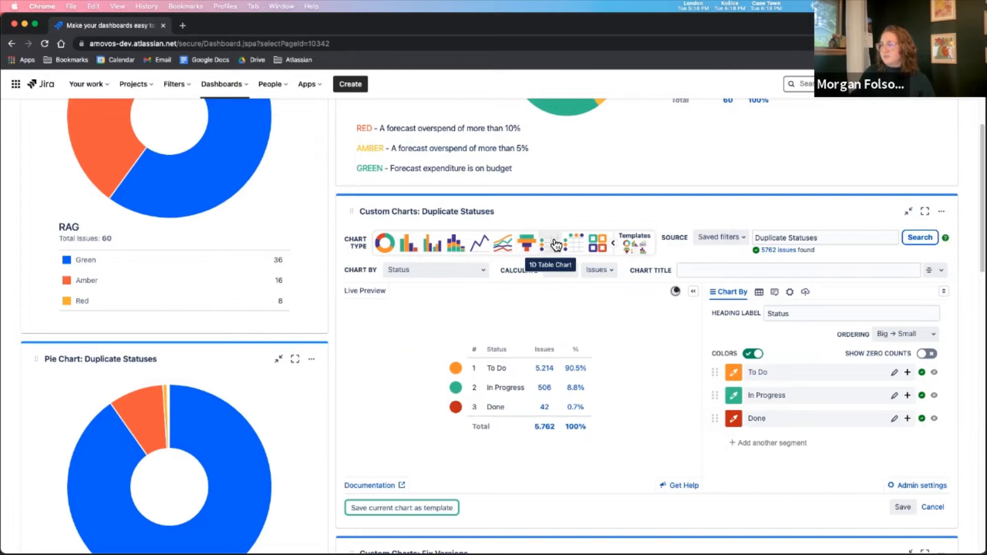
{"action": "left_click", "coordinate": [597, 243]}
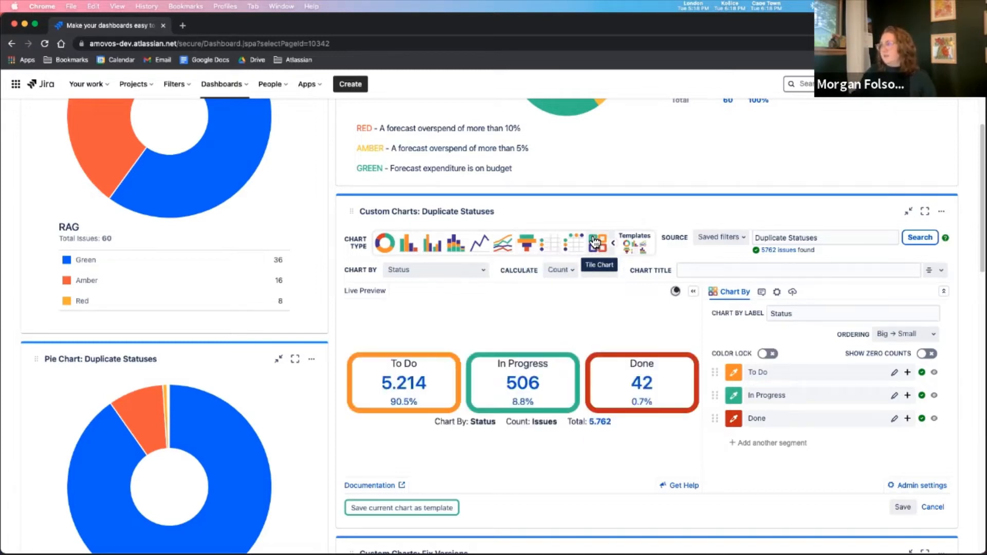
{"action": "left_click", "coordinate": [901, 510]}
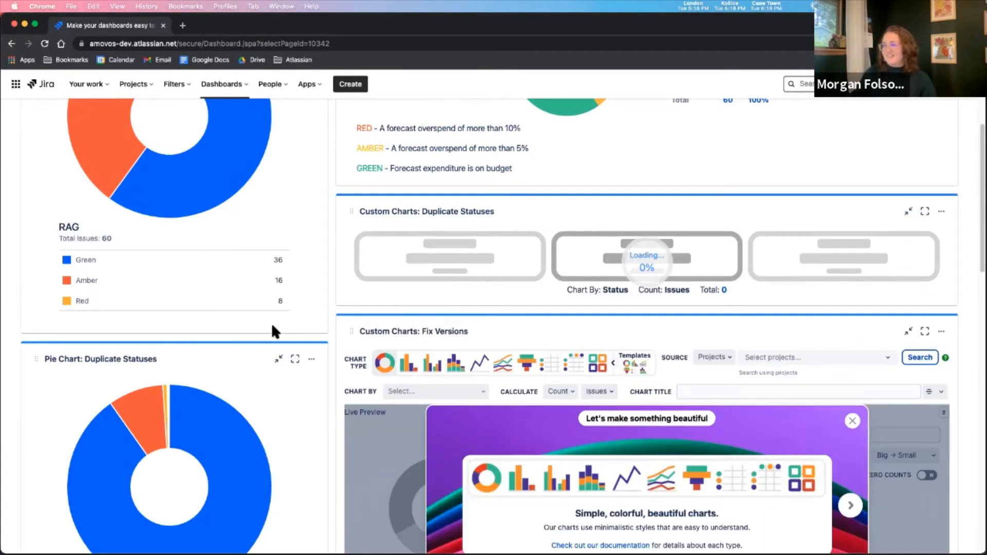
{"action": "scroll", "coordinate": [272, 325], "scroll_direction": "down", "scroll_amount": 10}
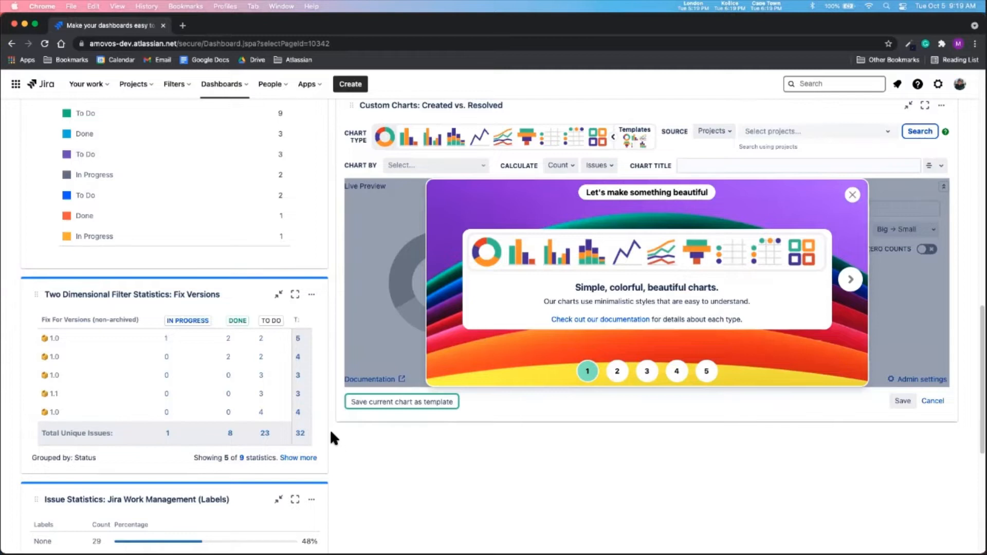
{"action": "scroll", "coordinate": [331, 434], "scroll_direction": "down", "scroll_amount": 1}
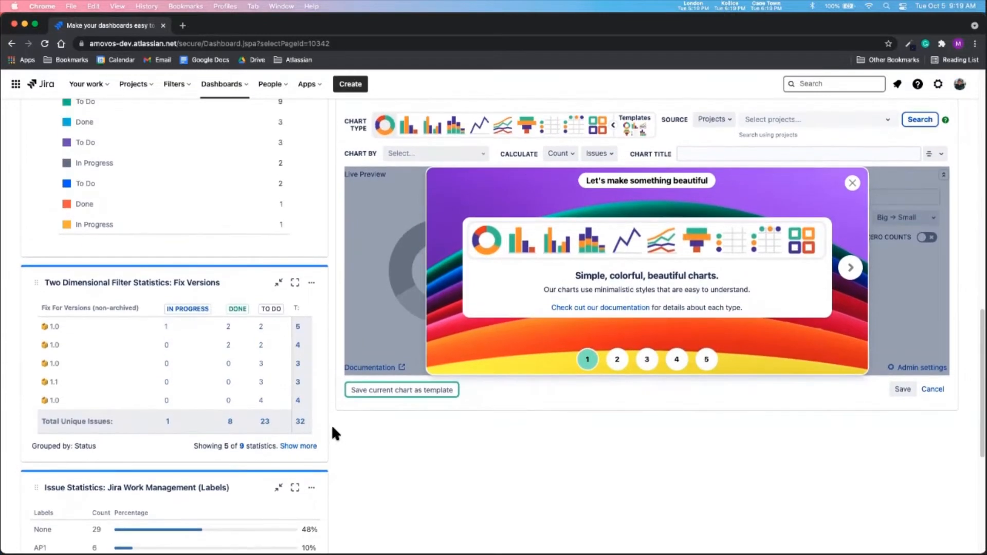
{"action": "key", "text": "super+Tab"}
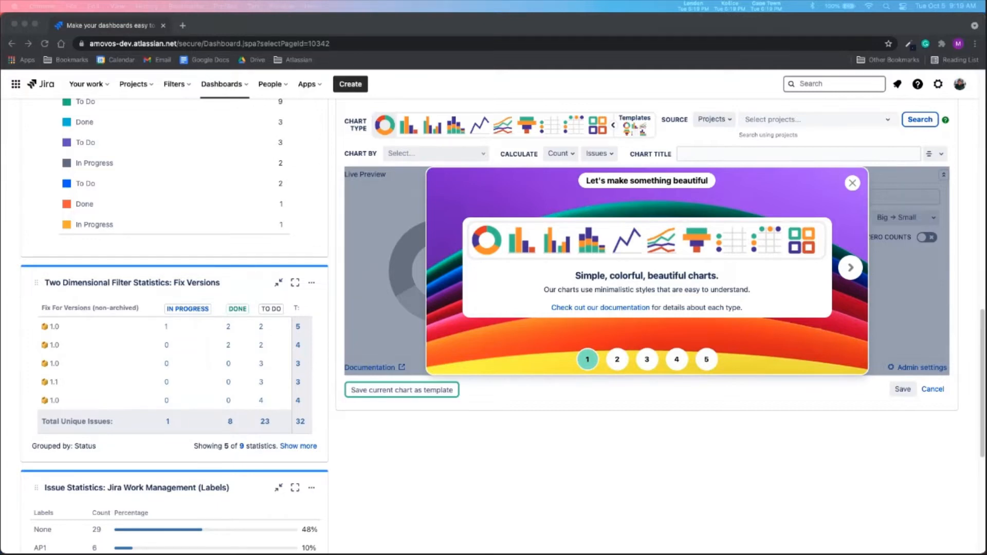
{"action": "scroll", "coordinate": [524, 418], "scroll_direction": "up", "scroll_amount": 10}
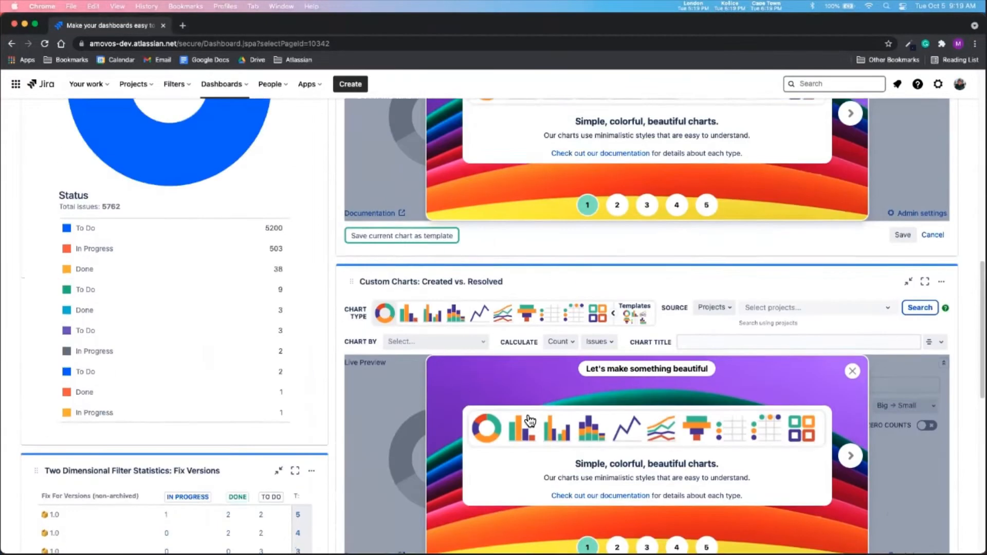
{"action": "scroll", "coordinate": [617, 309], "scroll_direction": "up", "scroll_amount": 2}
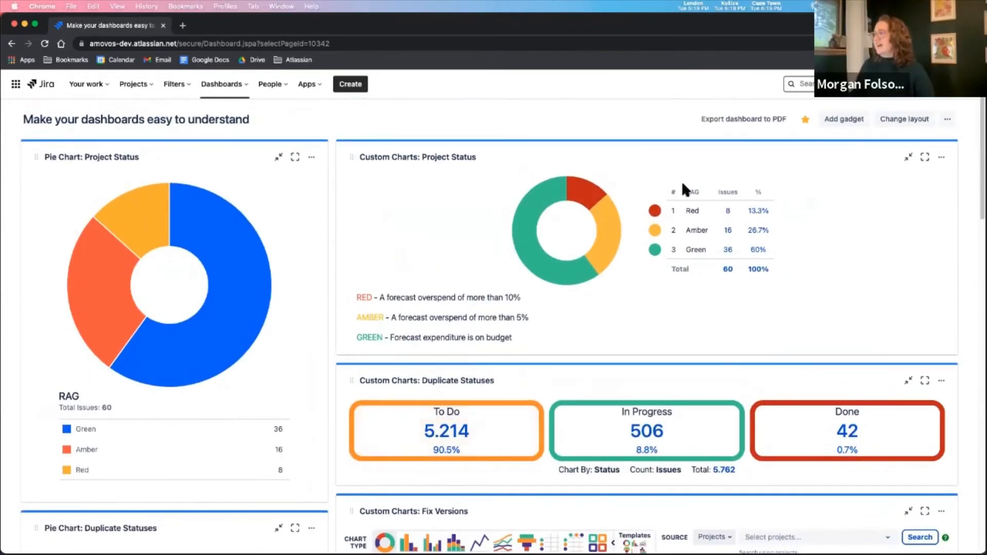
- Reopen the configuration of the Project Status custom chart and display its RED, AMBER and GREEN description text for editing
{"action": "left_click", "coordinate": [946, 162]}
{"action": "left_click", "coordinate": [885, 234]}
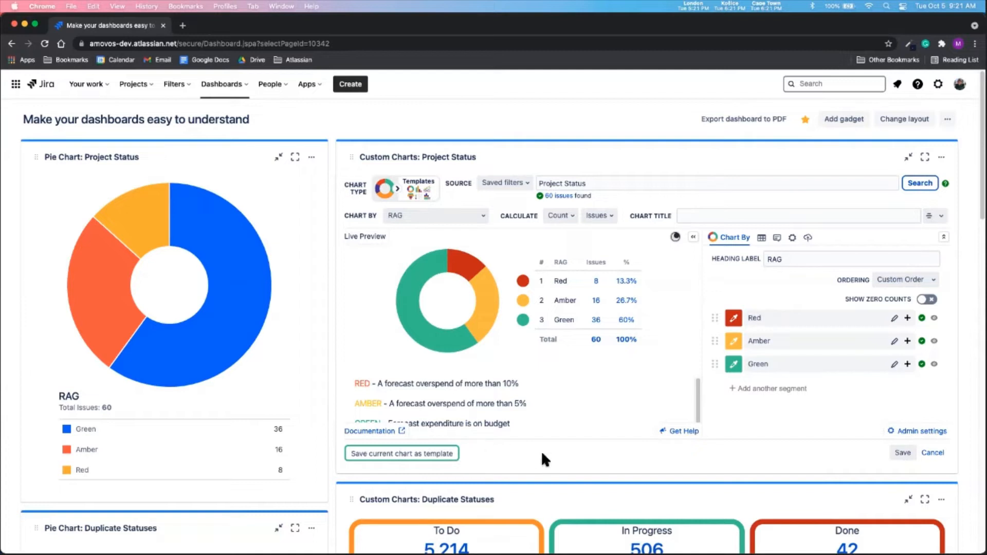
{"action": "left_click", "coordinate": [779, 240]}
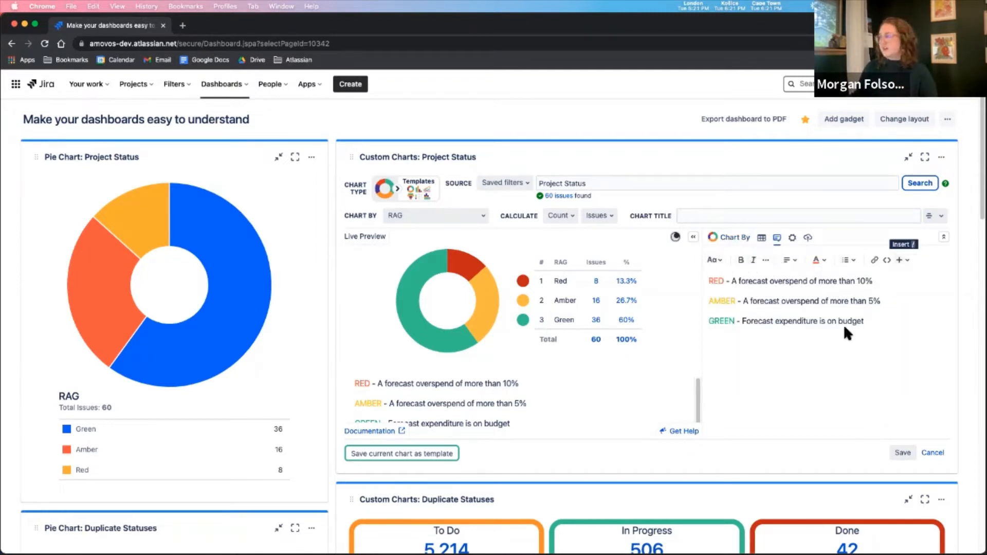
{"action": "left_click_drag", "start_coordinate": [714, 283], "coordinate": [719, 294]}
{"action": "left_click", "coordinate": [720, 282]}
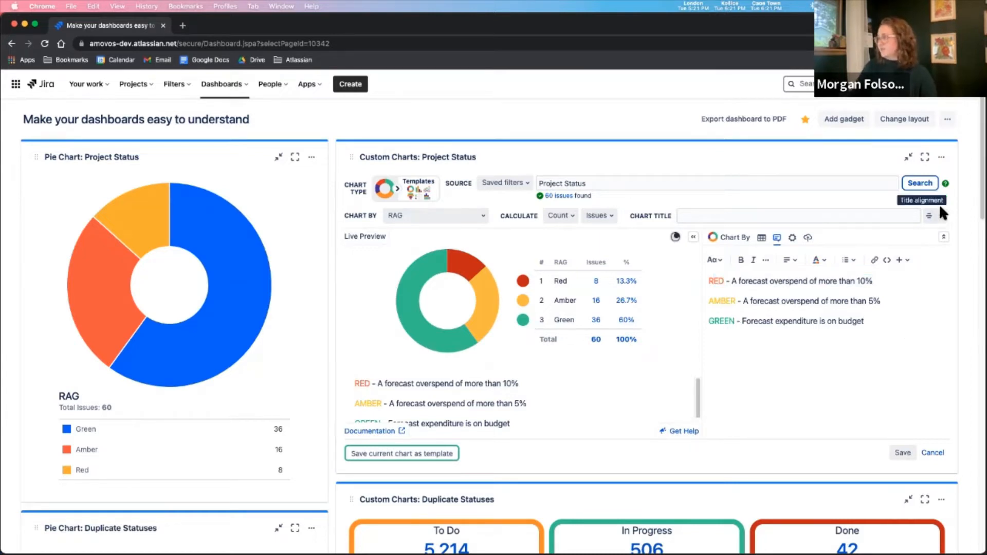
- Insert a link to oldstreetsolutions.com with the display text OSS below the description's GREEN line and save the chart
{"action": "left_click", "coordinate": [874, 261]}
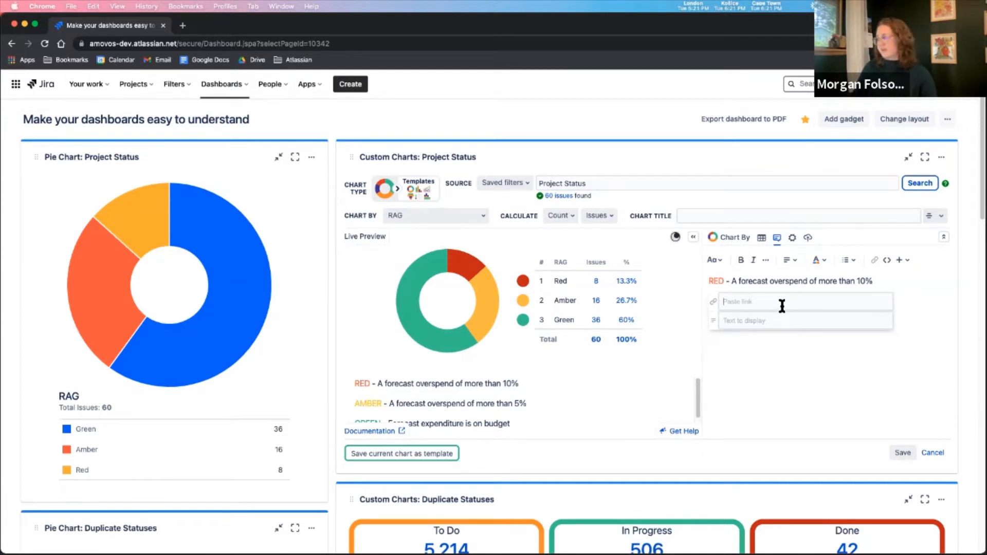
{"action": "type", "text": "oldst"}
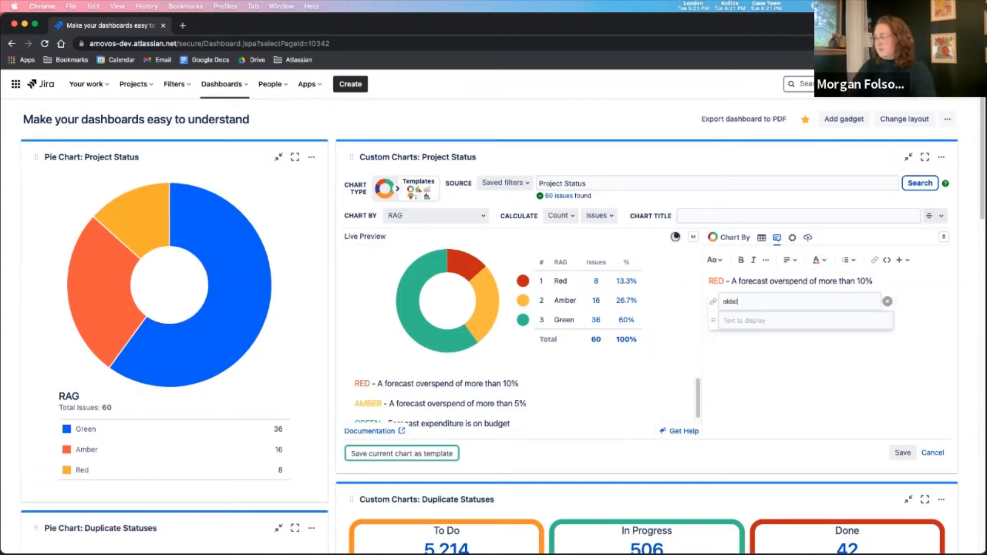
{"action": "type", "text": "reetsolutions.com"}
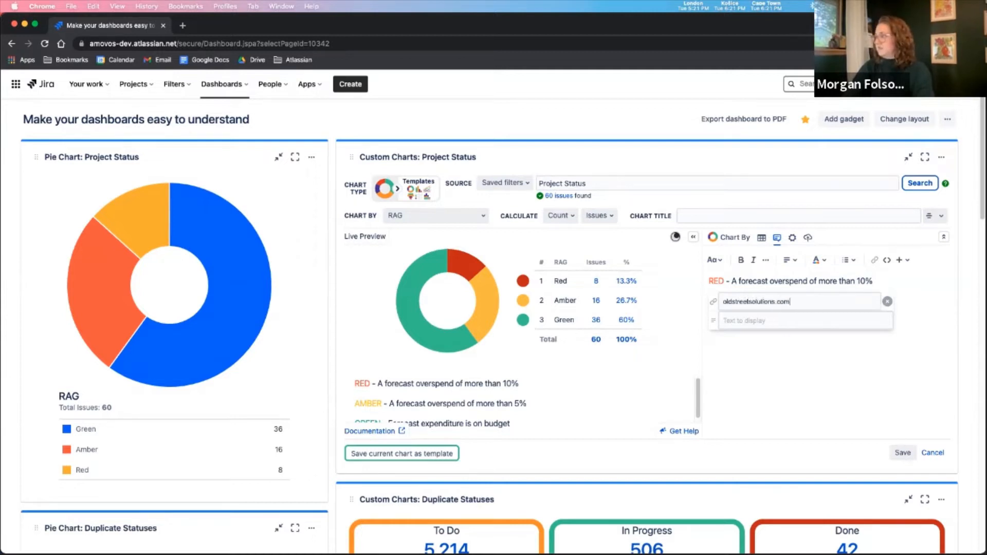
{"action": "key", "text": "Tab"}
{"action": "type", "text": "OSS"}
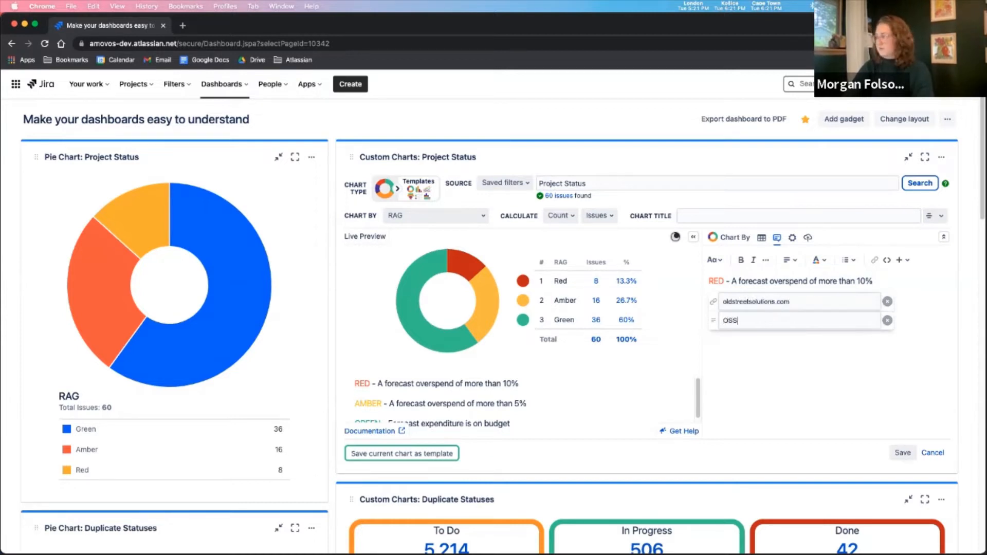
{"action": "key", "text": "Return"}
{"action": "left_click", "coordinate": [712, 341]}
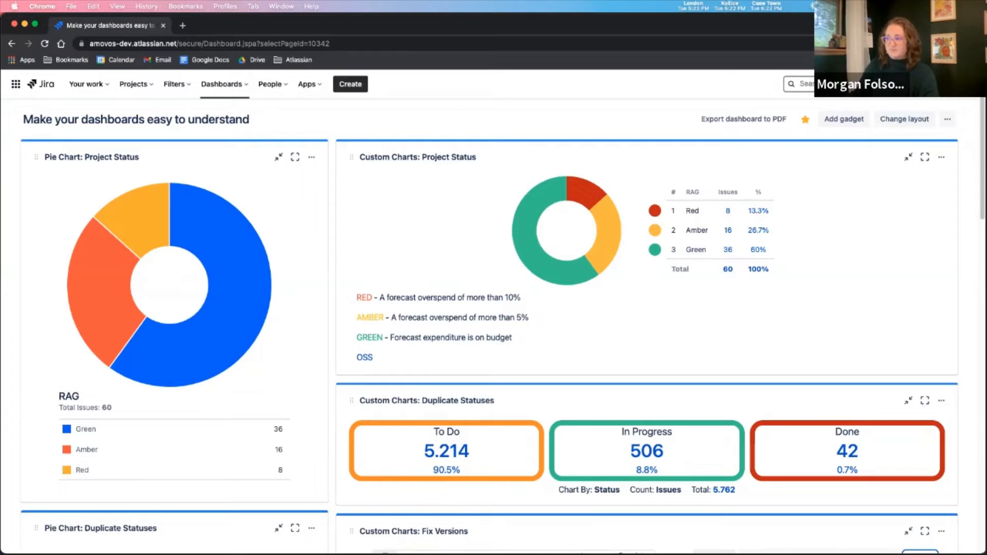
- Examine the Fix Versions two-dimensional filter statistics and the Jira Work Management label statistics lower on the dashboard
{"action": "scroll", "coordinate": [282, 359], "scroll_direction": "down", "scroll_amount": 15}
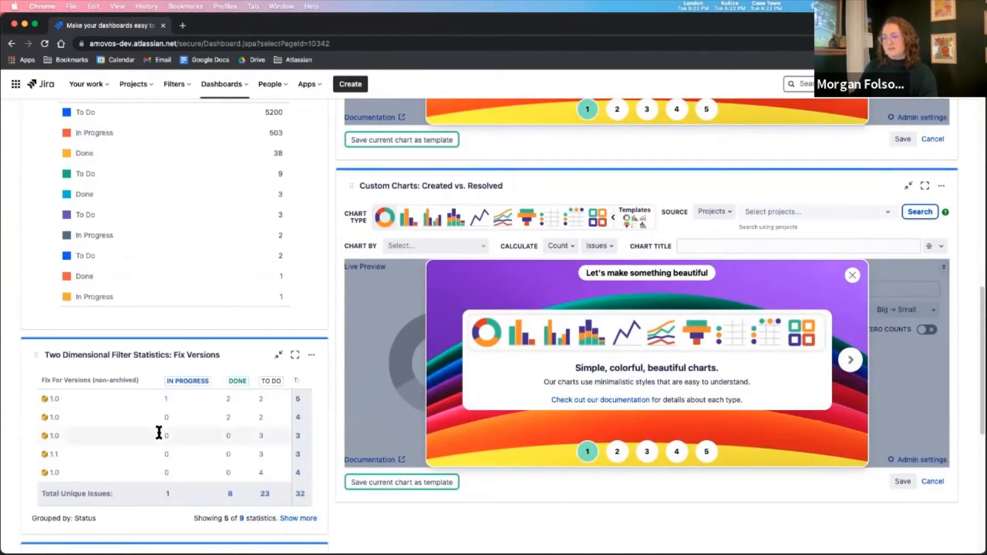
{"action": "scroll", "coordinate": [119, 401], "scroll_direction": "down", "scroll_amount": 5}
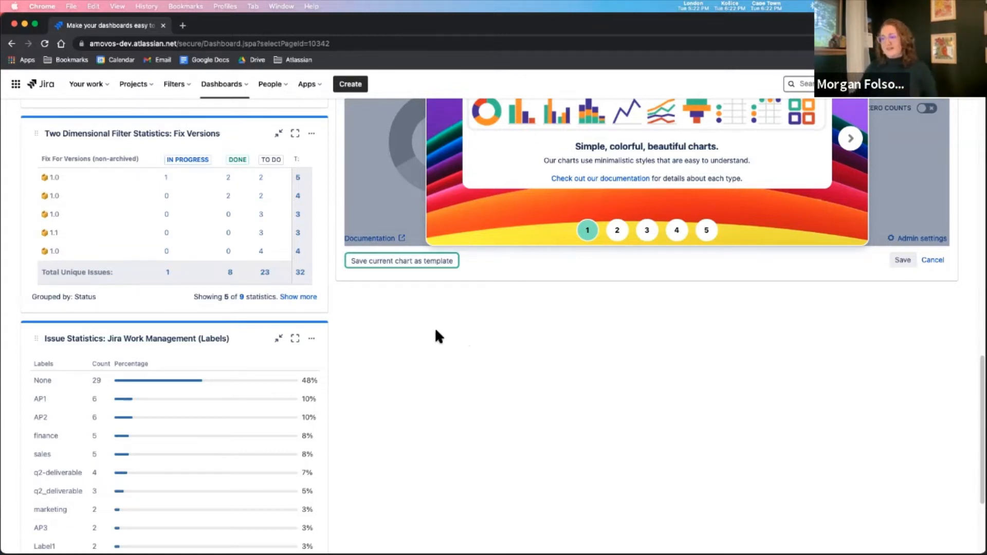
{"action": "scroll", "coordinate": [400, 384], "scroll_direction": "down", "scroll_amount": 3}
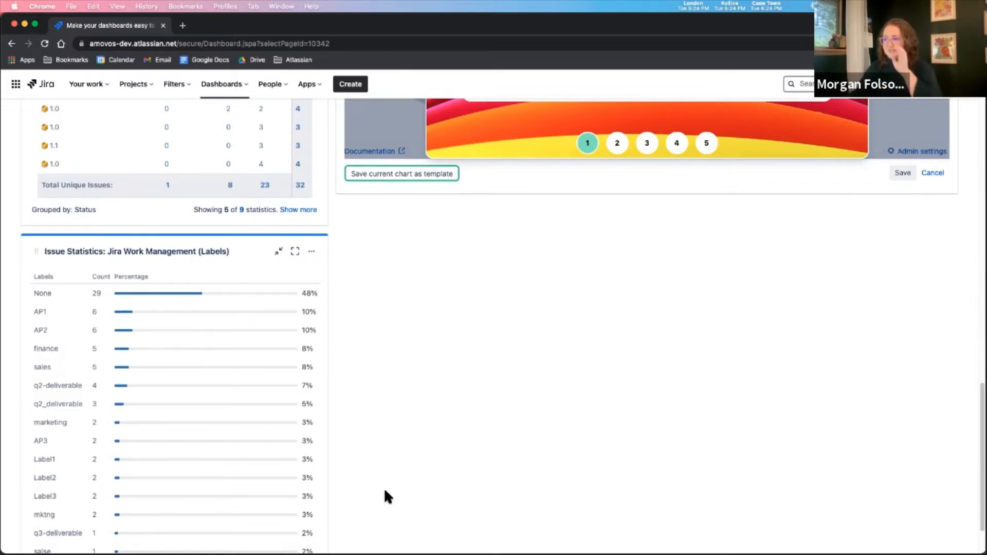
{"action": "scroll", "coordinate": [385, 390], "scroll_direction": "down", "scroll_amount": 2}
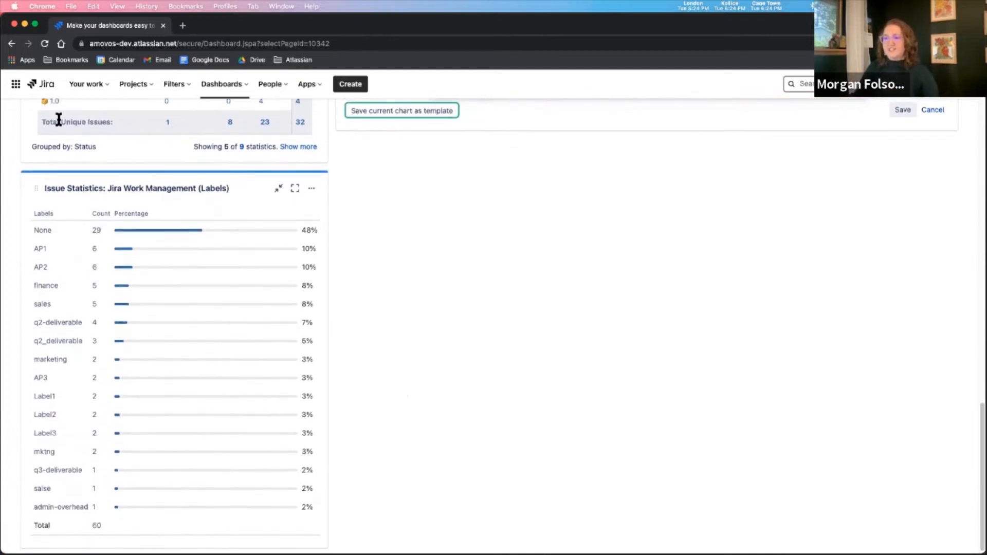
{"action": "scroll", "coordinate": [139, 427], "scroll_direction": "down", "scroll_amount": 1}
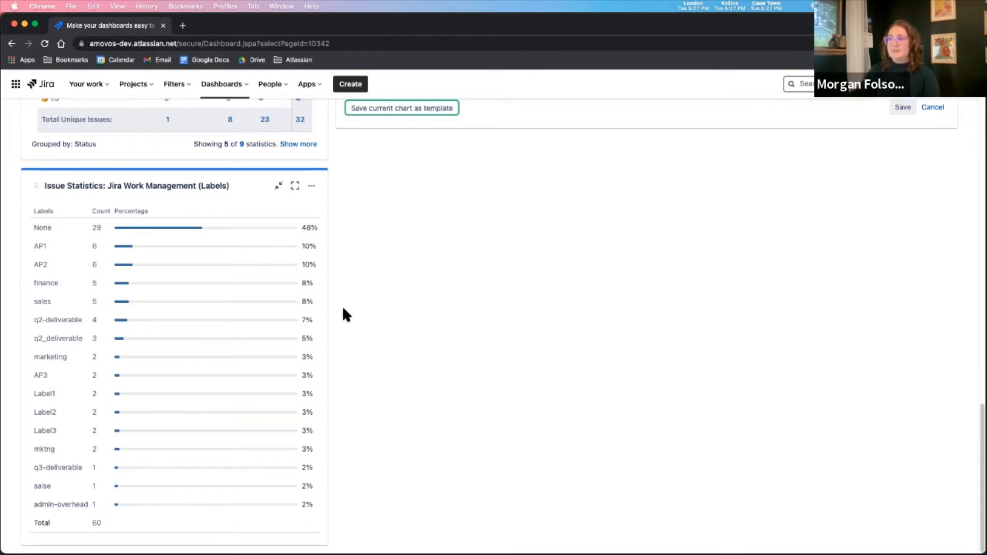
- Dismiss the introduction in the Created vs. Resolved custom chart and apply the Created vs. Resolved - This Year template
{"action": "scroll", "coordinate": [599, 296], "scroll_direction": "up", "scroll_amount": 5}
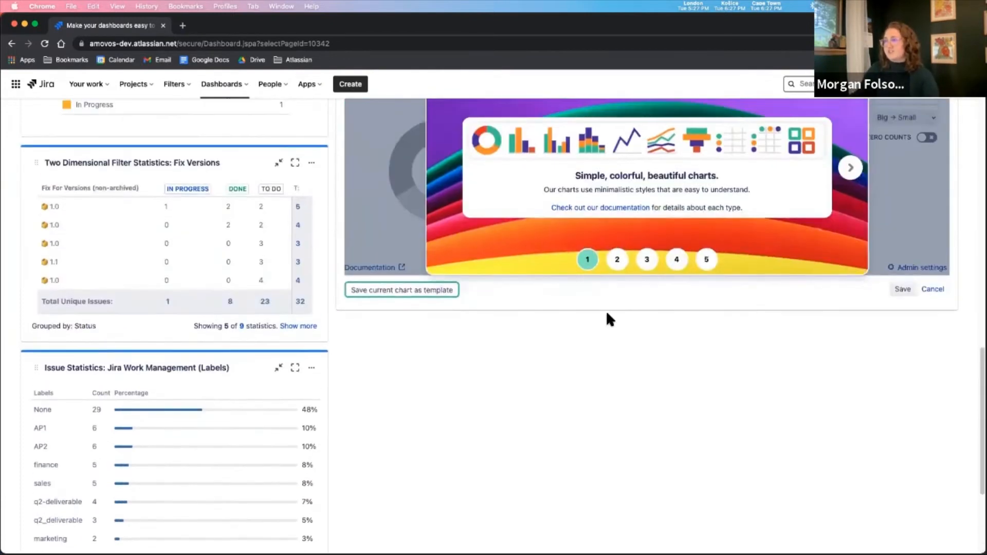
{"action": "scroll", "coordinate": [656, 363], "scroll_direction": "up", "scroll_amount": 3}
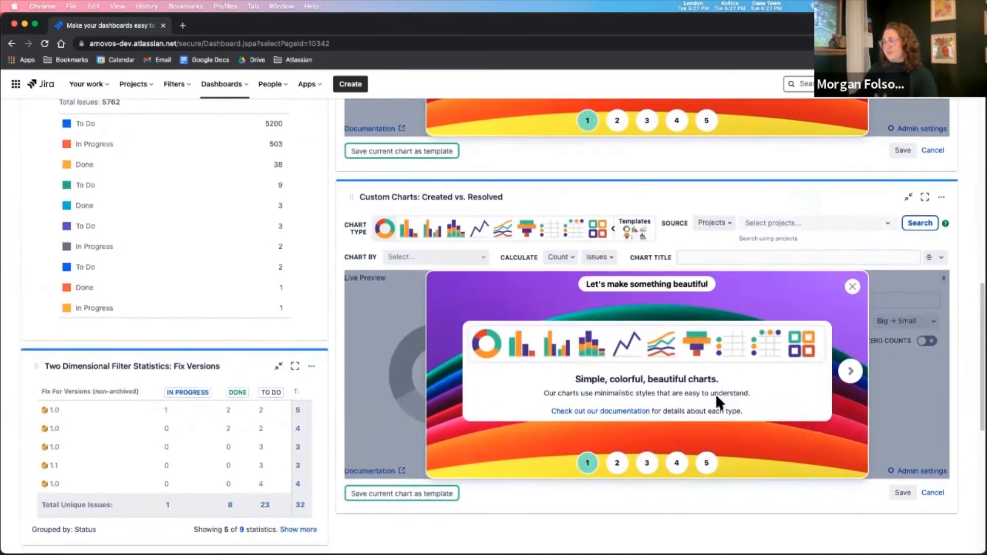
{"action": "left_click", "coordinate": [852, 287]}
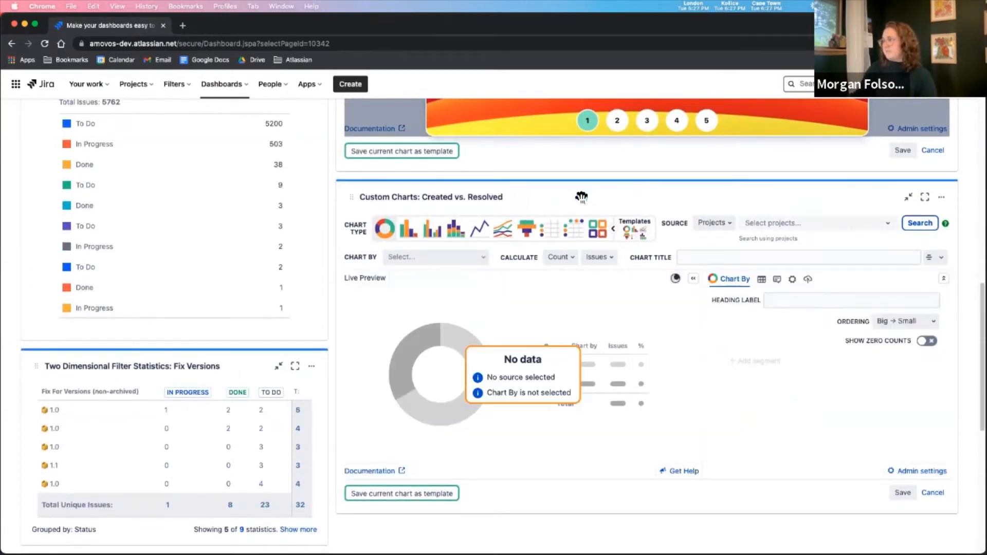
{"action": "left_click", "coordinate": [638, 233]}
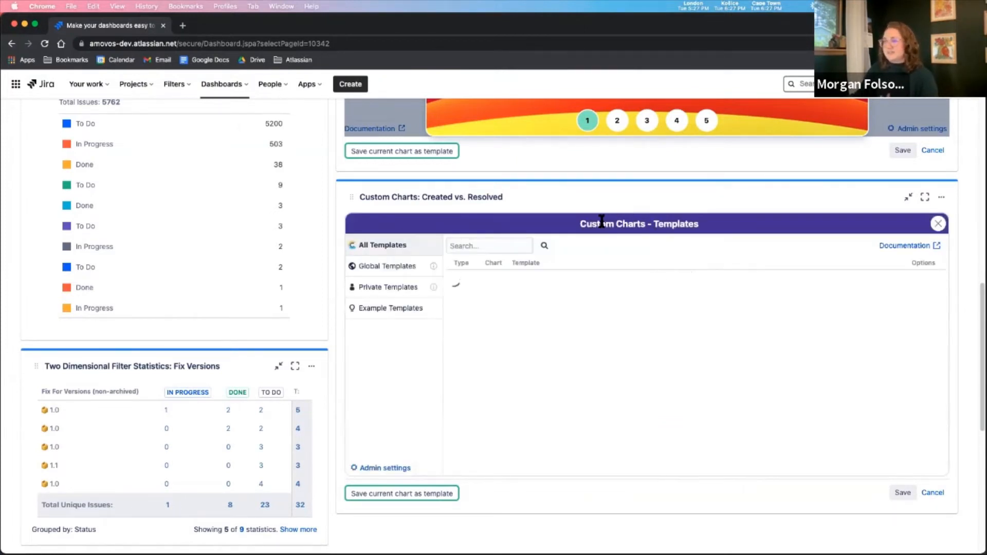
{"action": "mouse_move", "coordinate": [808, 340]}
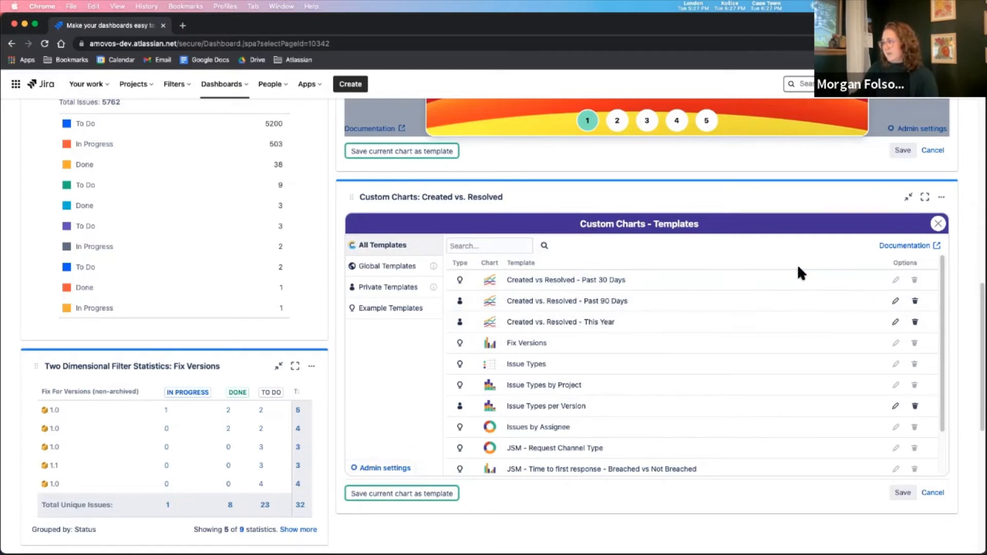
{"action": "mouse_move", "coordinate": [756, 324]}
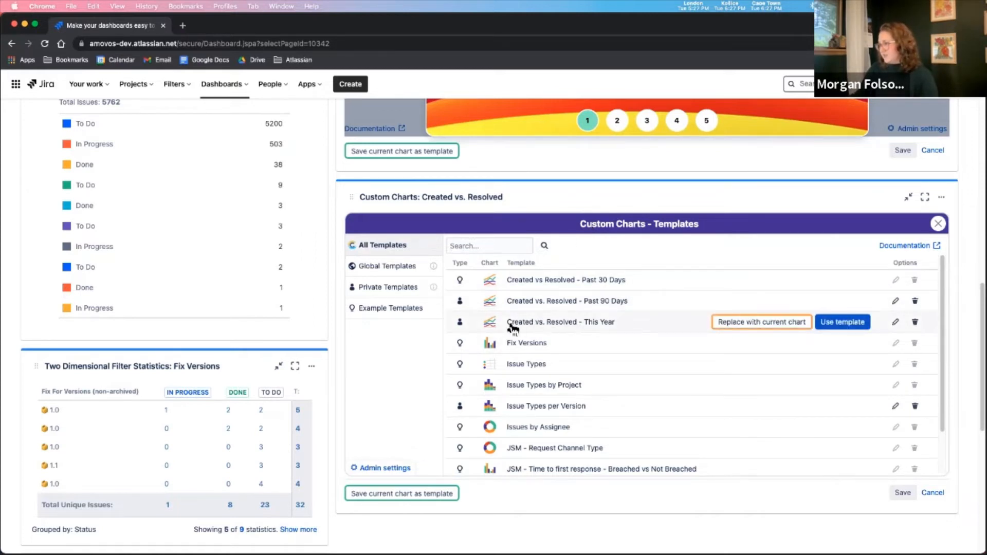
{"action": "left_click", "coordinate": [857, 329]}
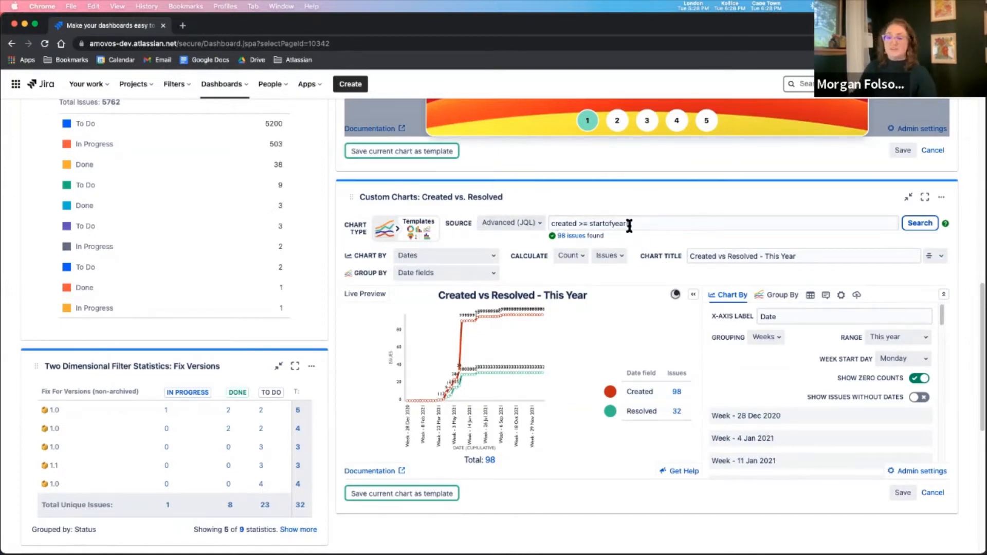
- Review the JQL source query and the date grouping and range settings of the Created vs. Resolved custom chart
{"action": "left_click", "coordinate": [646, 224]}
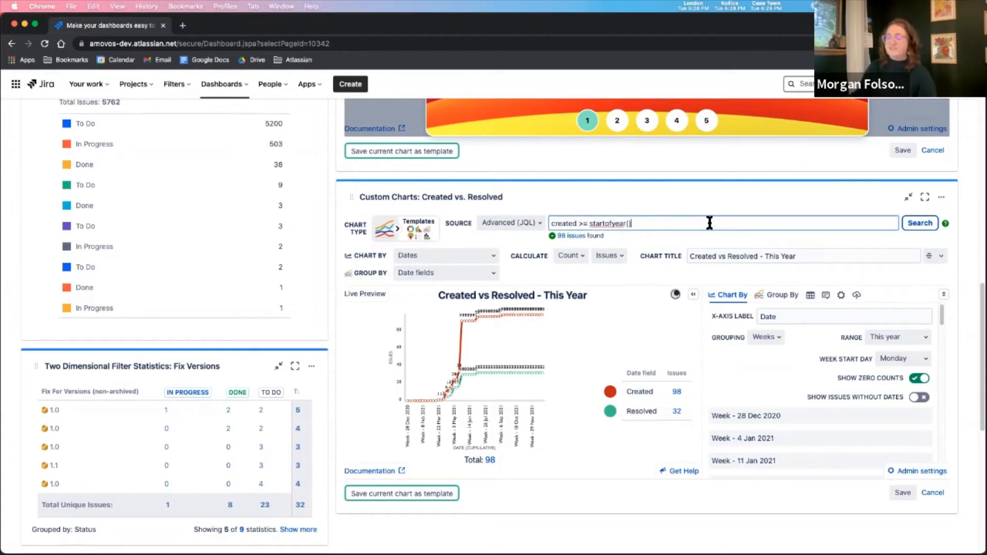
{"action": "left_click_drag", "start_coordinate": [552, 223], "coordinate": [641, 223]}
{"action": "left_click", "coordinate": [666, 222]}
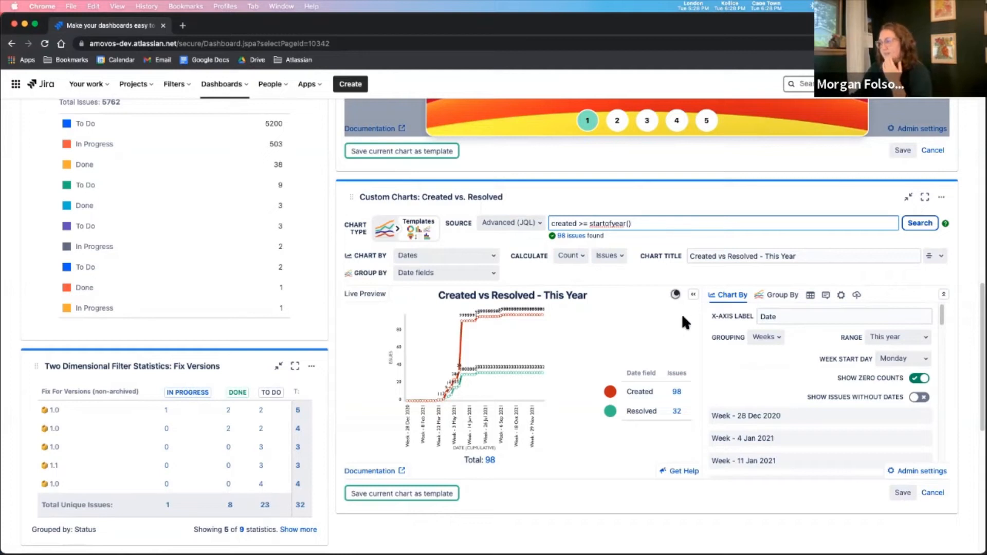
{"action": "scroll", "coordinate": [705, 325], "scroll_direction": "down", "scroll_amount": 1}
{"action": "scroll", "coordinate": [735, 318], "scroll_direction": "up", "scroll_amount": 1}
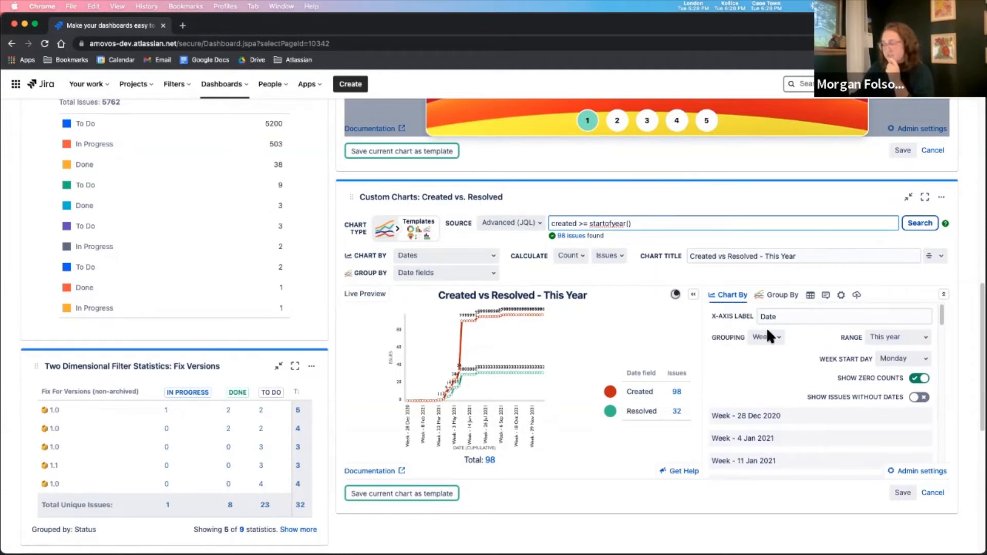
{"action": "scroll", "coordinate": [656, 245], "scroll_direction": "down", "scroll_amount": 1}
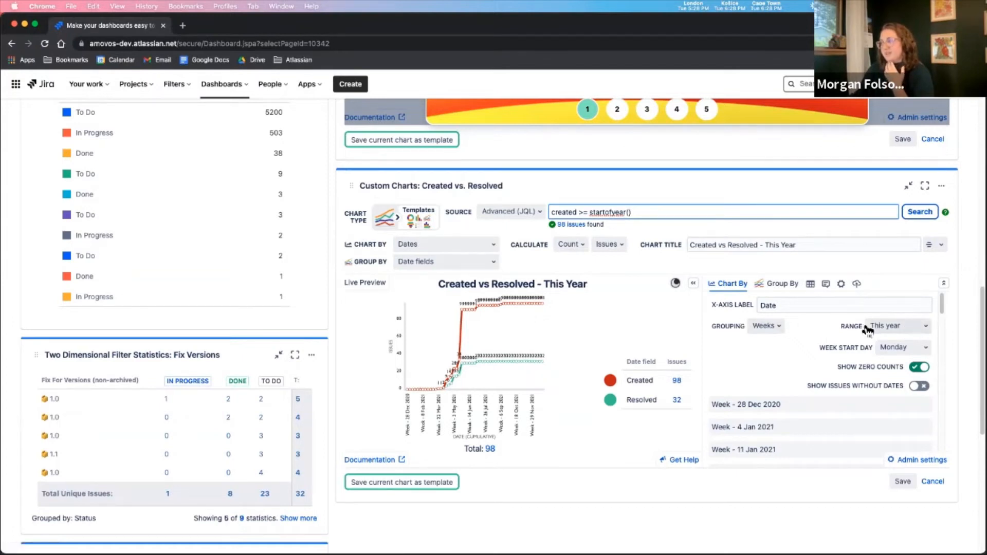
- Set the date range of the Created vs. Resolved custom chart to Past 90 days
{"action": "left_click", "coordinate": [884, 327]}
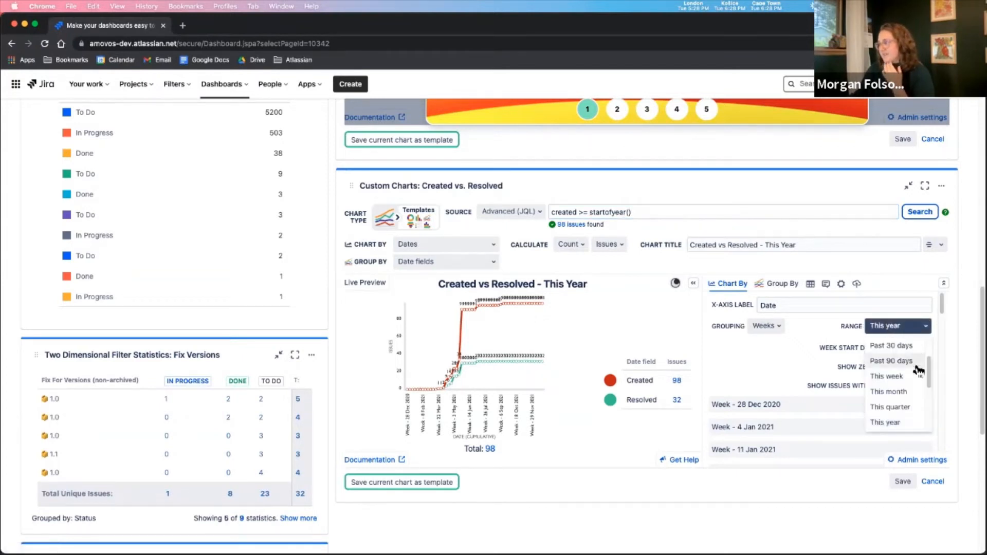
{"action": "left_click_drag", "start_coordinate": [928, 365], "coordinate": [927, 350]}
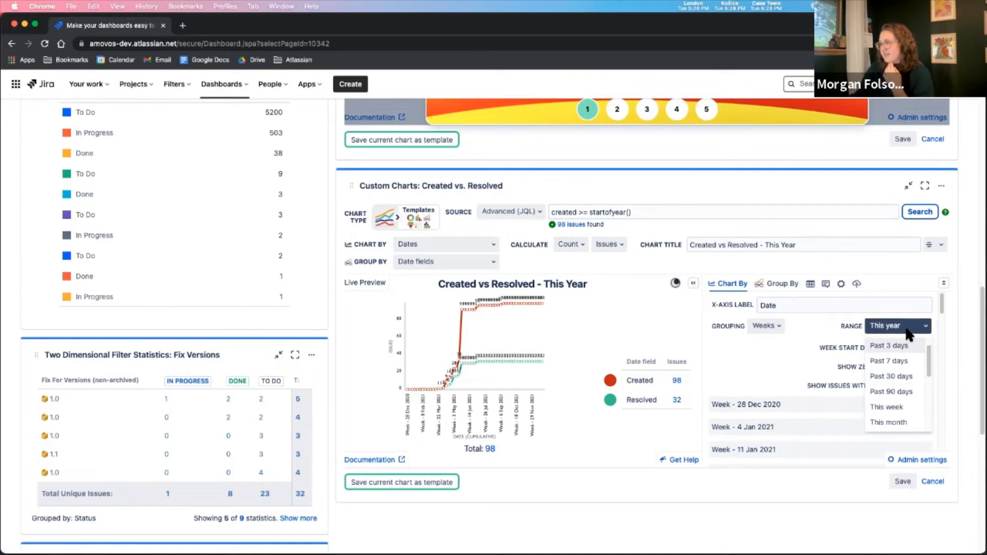
{"action": "left_click", "coordinate": [889, 392]}
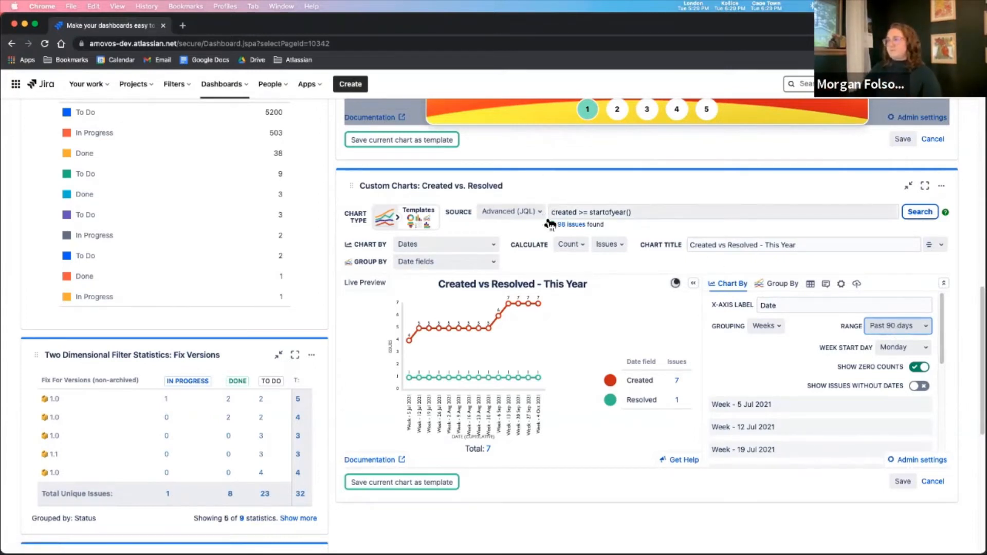
- Change the Created vs. Resolved chart's source to the Jira Work Management (JWM) project and run the search
{"action": "left_click", "coordinate": [528, 214]}
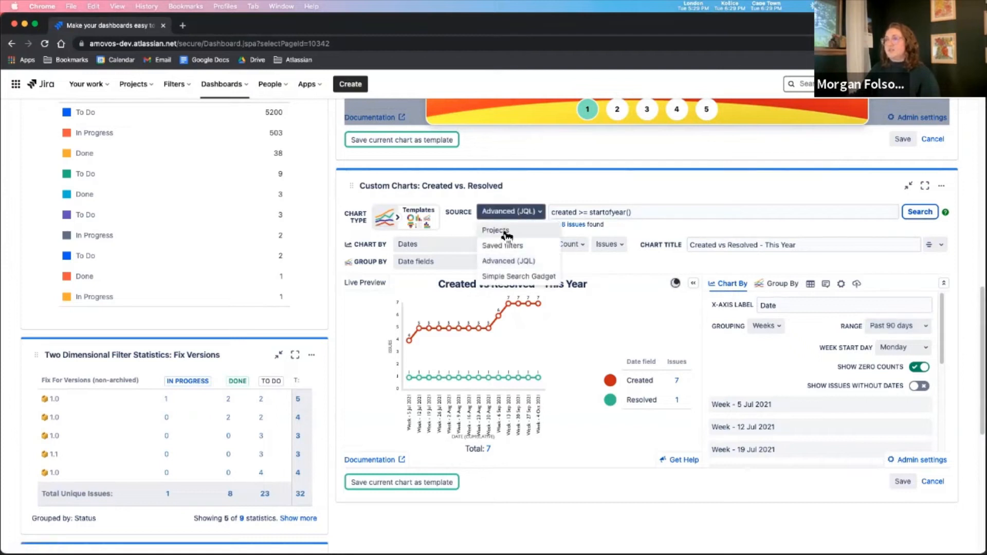
{"action": "left_click", "coordinate": [553, 215]}
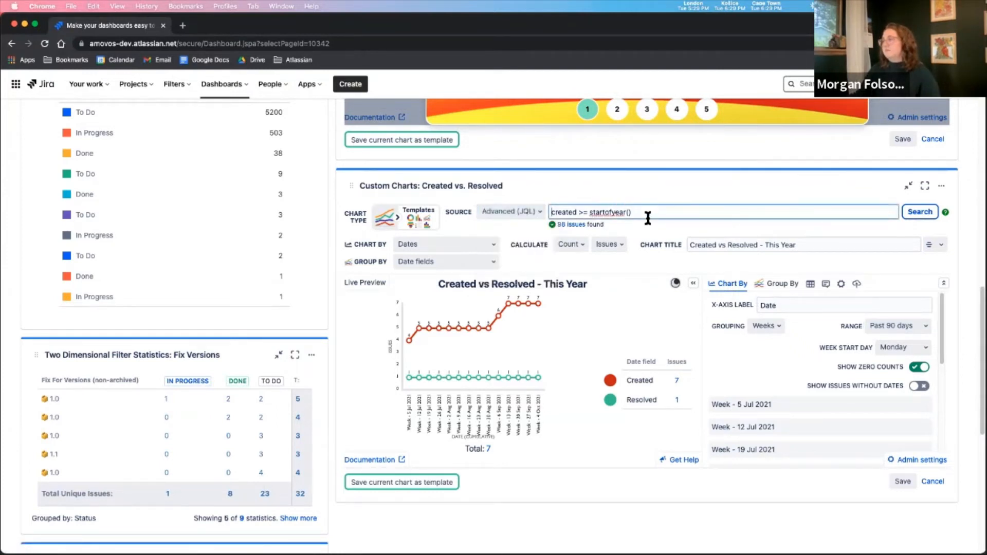
{"action": "left_click", "coordinate": [520, 215]}
{"action": "left_click", "coordinate": [518, 232]}
{"action": "left_click", "coordinate": [588, 215]}
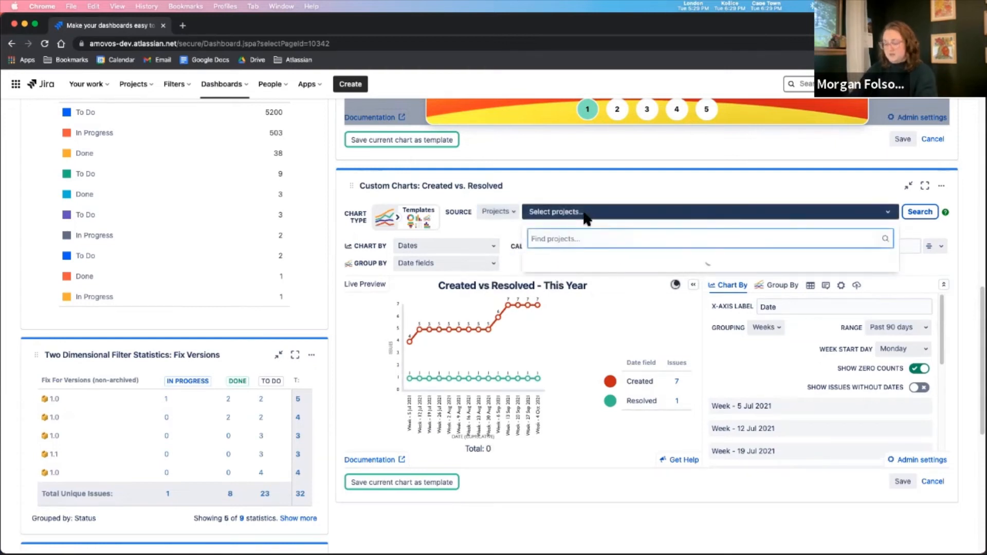
{"action": "type", "text": "JWM"}
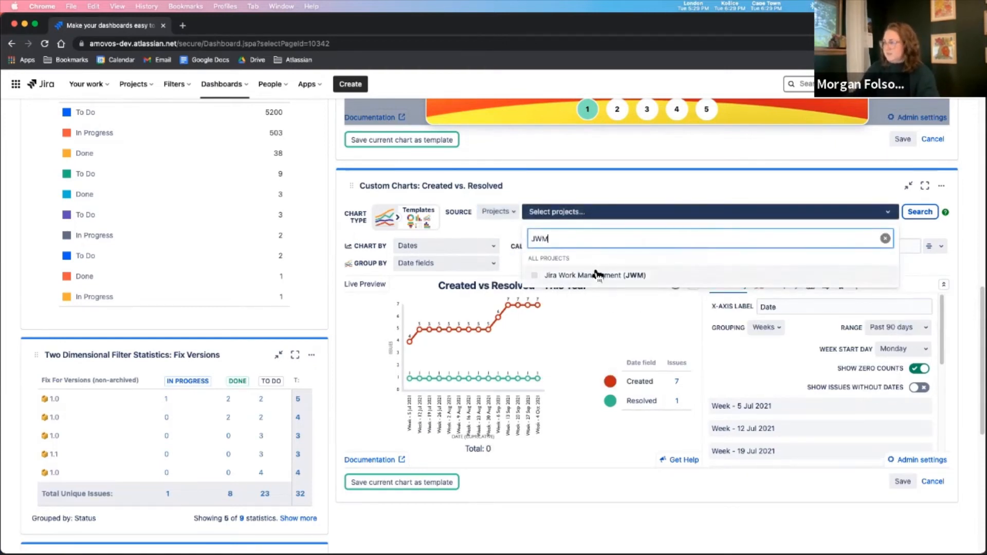
{"action": "left_click", "coordinate": [595, 276]}
{"action": "left_click", "coordinate": [920, 211]}
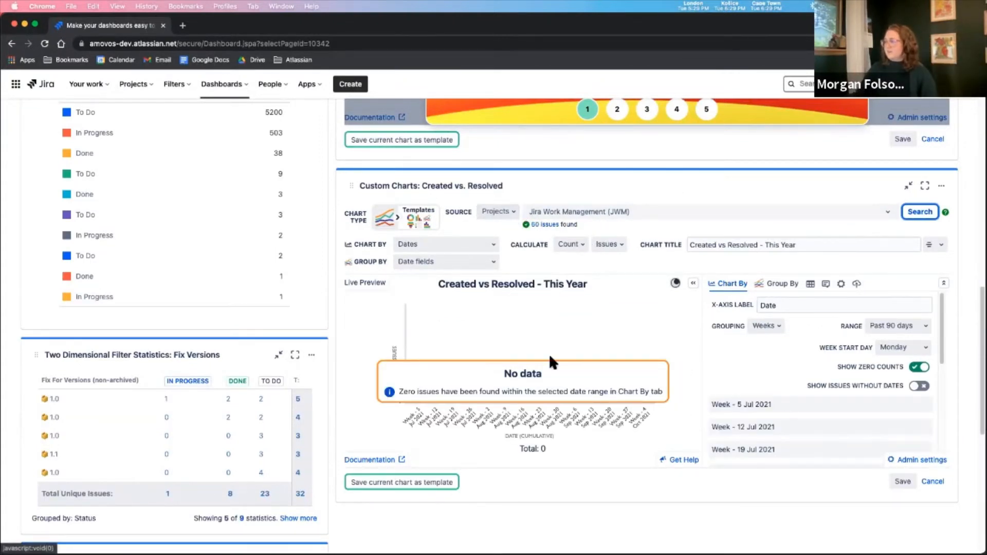
- Set the Created vs. Resolved chart's date range to This year and save the chart
{"action": "left_click", "coordinate": [924, 328]}
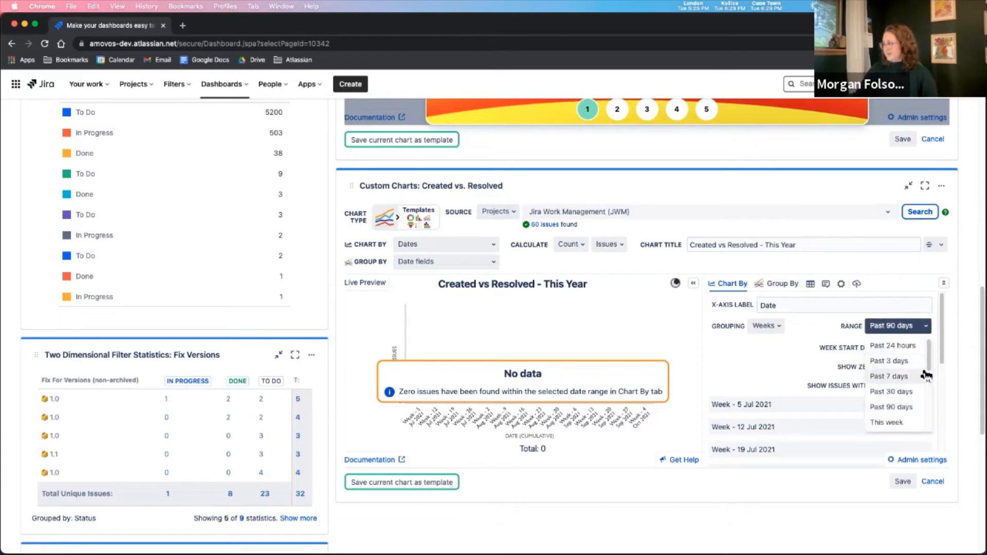
{"action": "left_click_drag", "start_coordinate": [929, 348], "coordinate": [929, 376]}
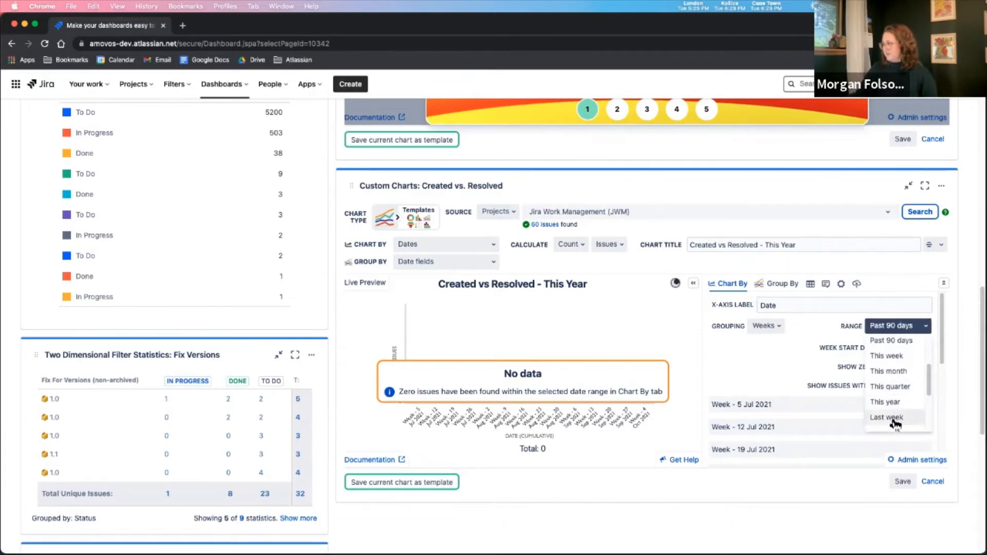
{"action": "left_click", "coordinate": [887, 402]}
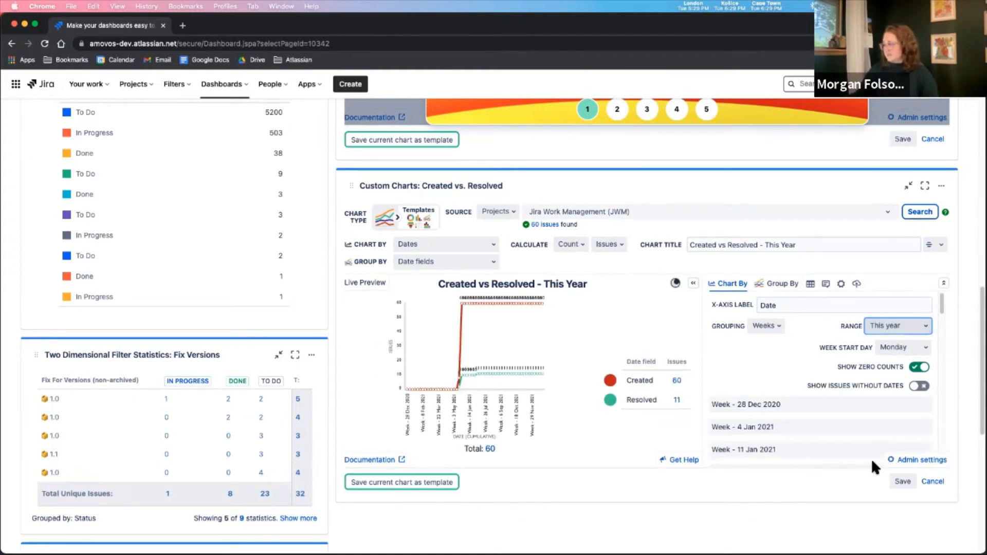
{"action": "left_click", "coordinate": [902, 481]}
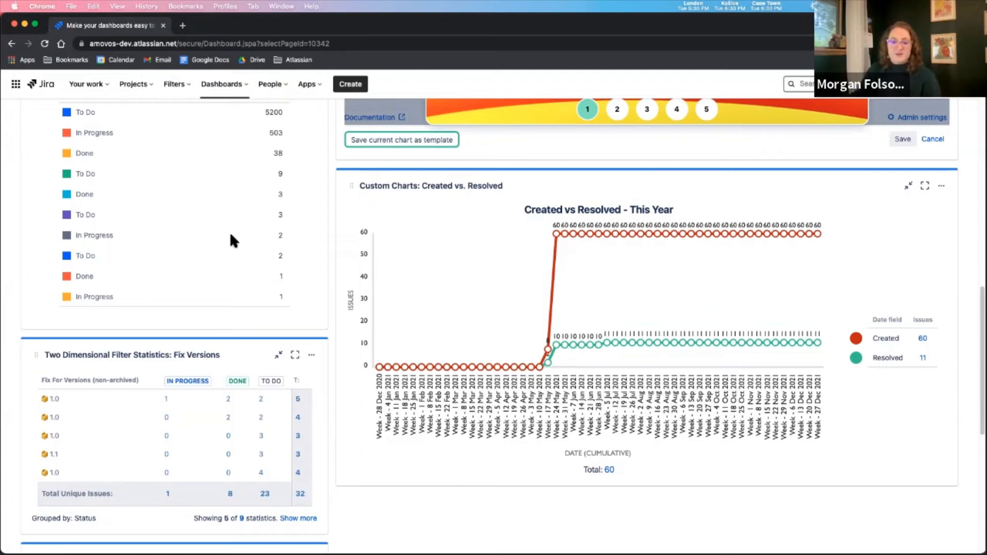
- Switch from the browser to the presentation slides about making dashboards easy to find
{"action": "key", "text": "super+Tab"}
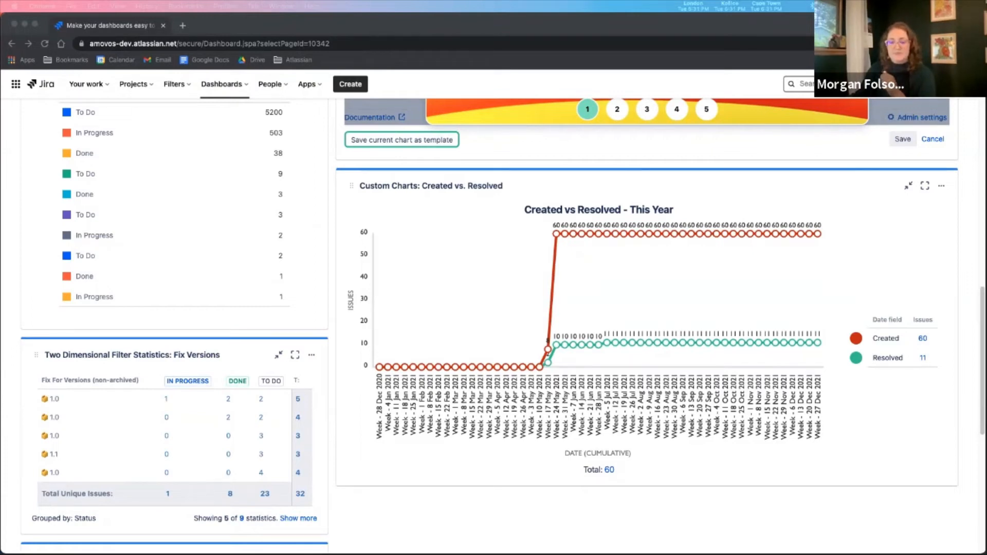
{"action": "key", "text": "super+Tab"}
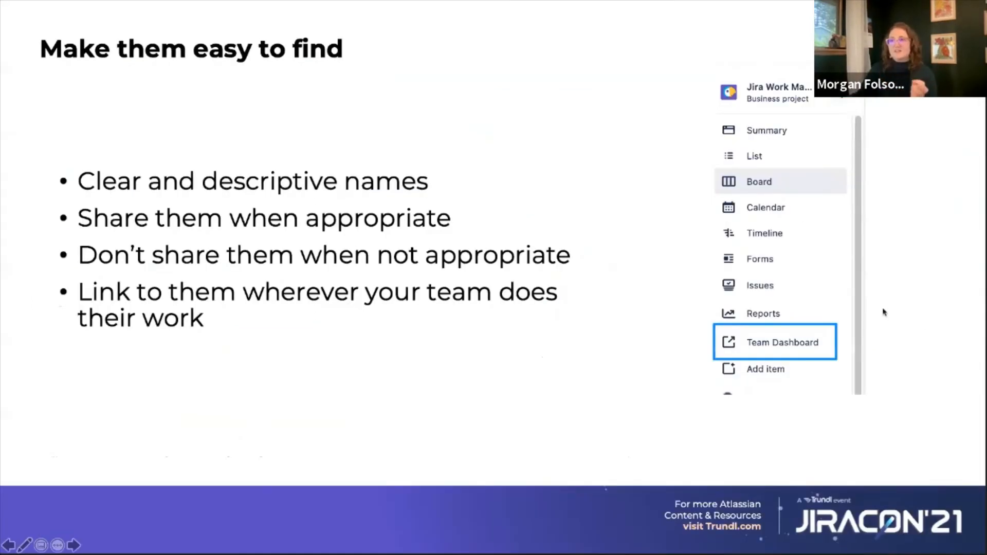
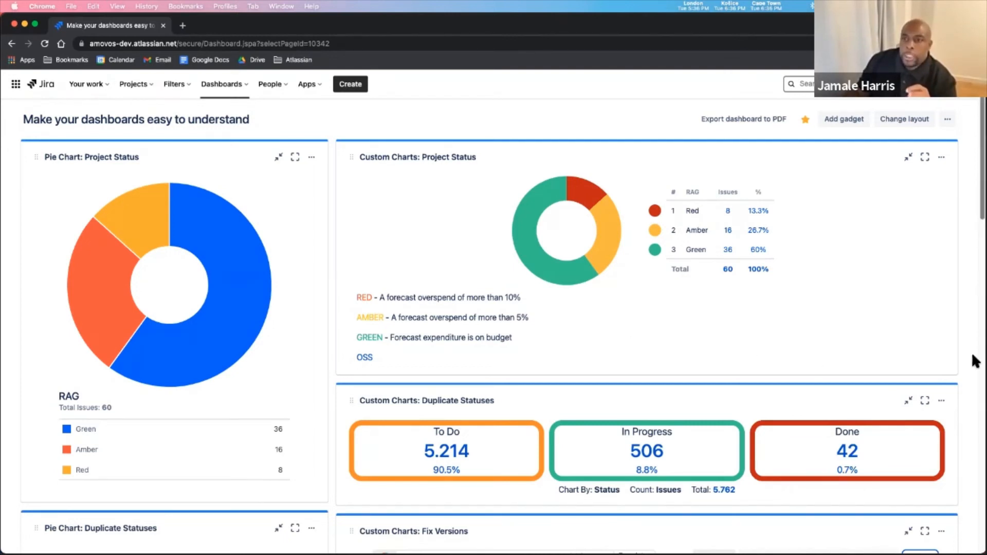
- Open the Project Status custom chart for editing and make it calculate Story Points instead of issues
{"action": "left_click", "coordinate": [941, 157]}
{"action": "left_click", "coordinate": [846, 232]}
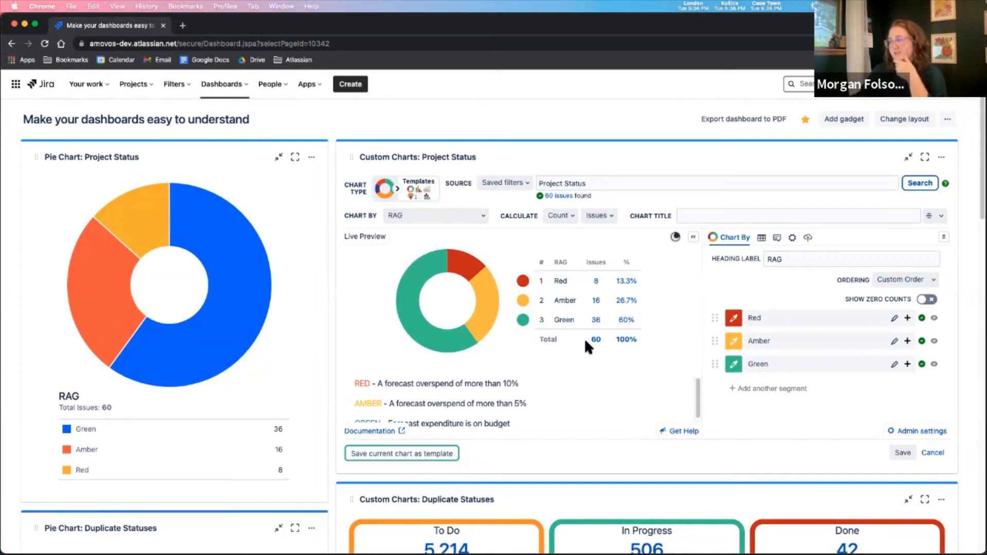
{"action": "left_click", "coordinate": [610, 222]}
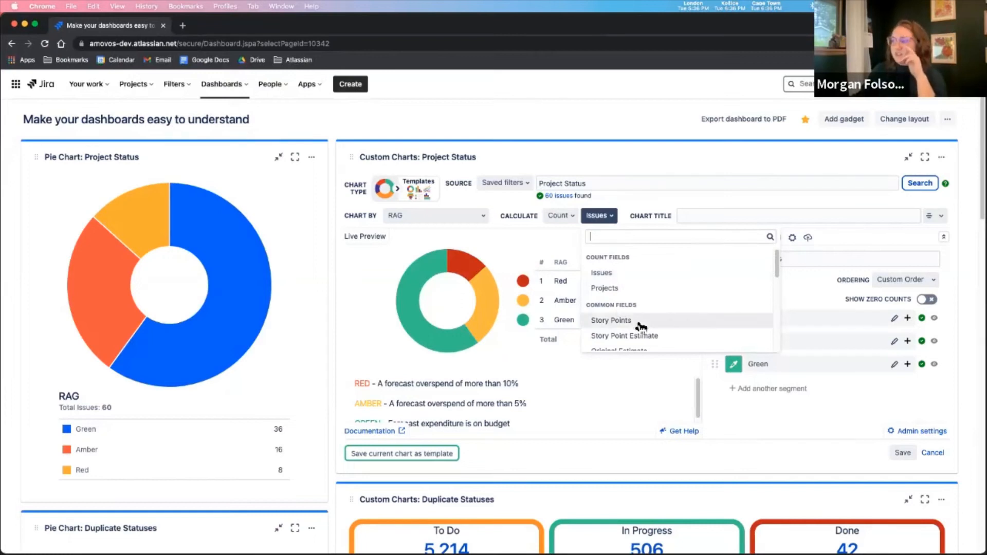
{"action": "scroll", "coordinate": [655, 325], "scroll_direction": "down", "scroll_amount": 5}
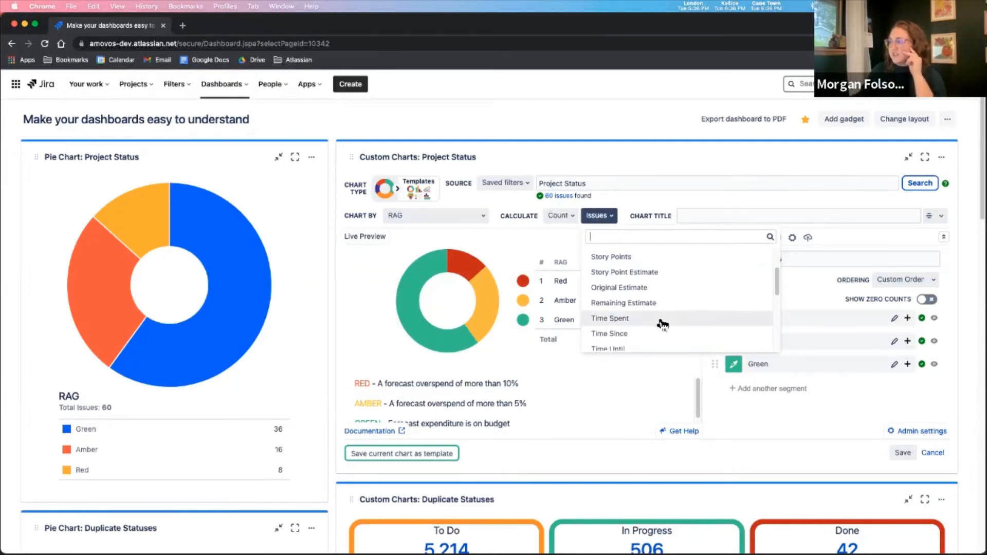
{"action": "scroll", "coordinate": [663, 323], "scroll_direction": "down", "scroll_amount": 3}
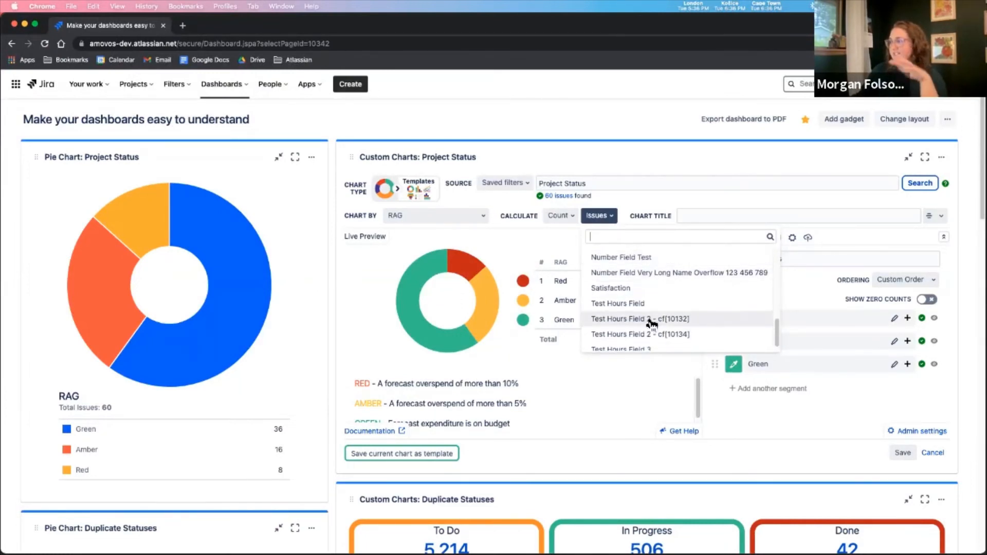
{"action": "scroll", "coordinate": [640, 314], "scroll_direction": "up", "scroll_amount": 5}
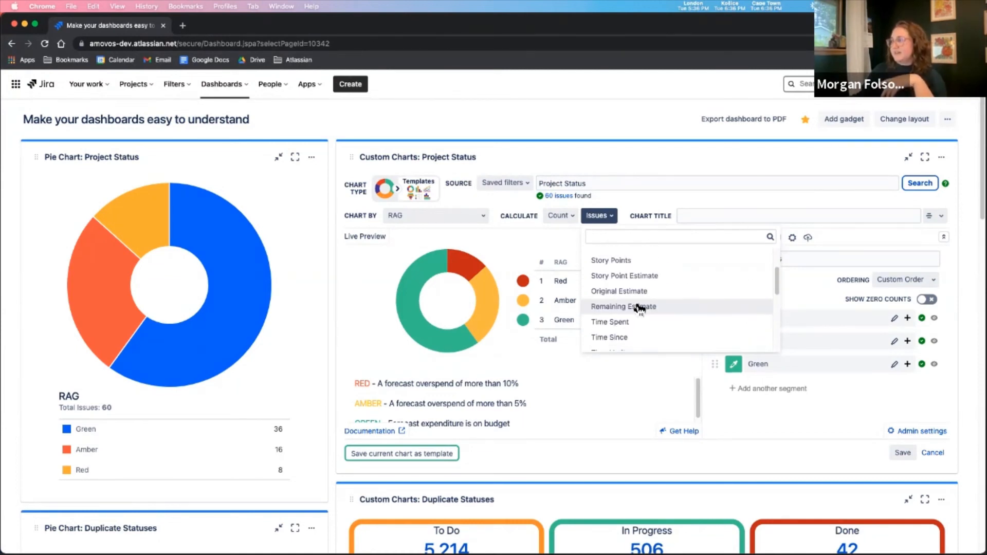
{"action": "left_click", "coordinate": [638, 259]}
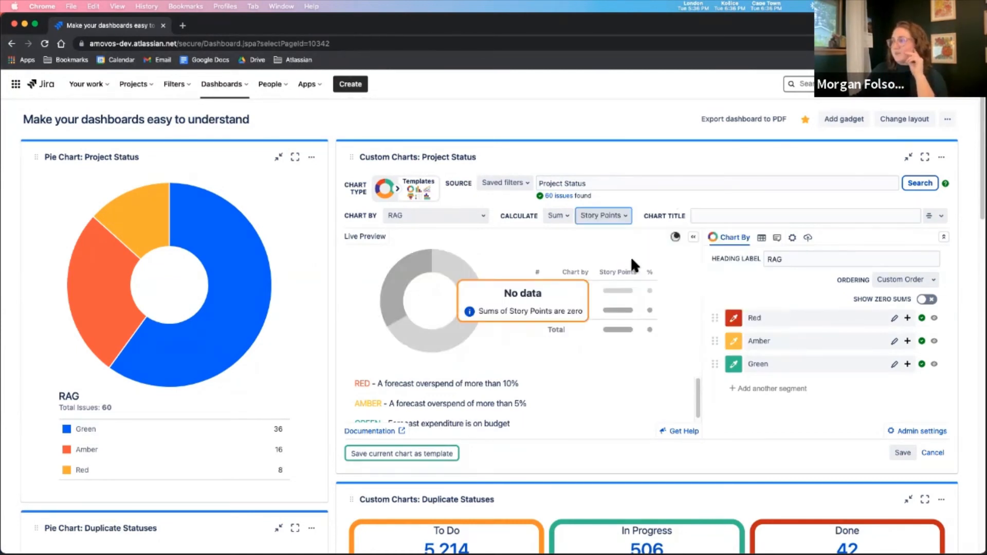
- Change the Project Status chart's source to the advanced JQL query "Story Points" IS NOT empty
{"action": "left_click", "coordinate": [569, 183]}
{"action": "left_click", "coordinate": [514, 183]}
{"action": "left_click", "coordinate": [519, 228]}
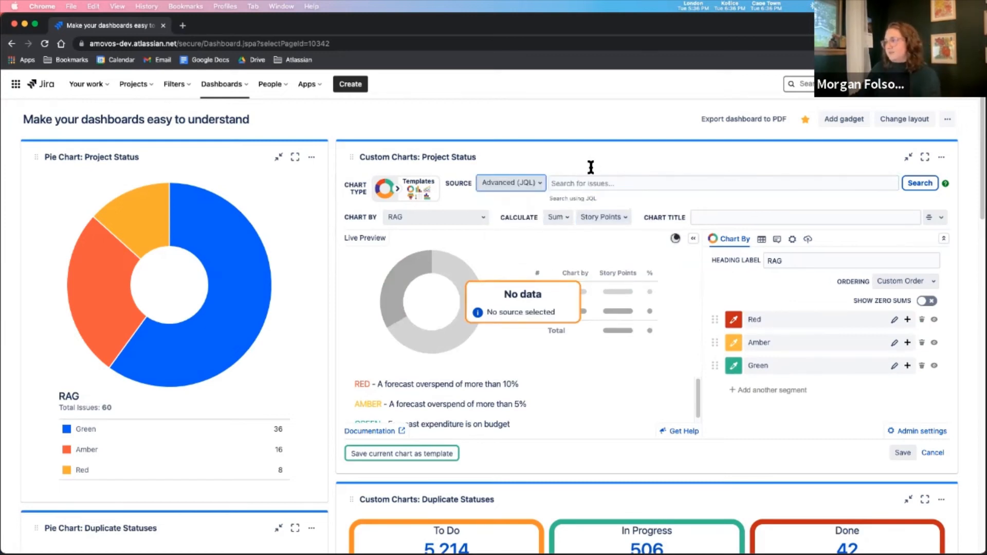
{"action": "type", "text": "\"Story Points\" is"}
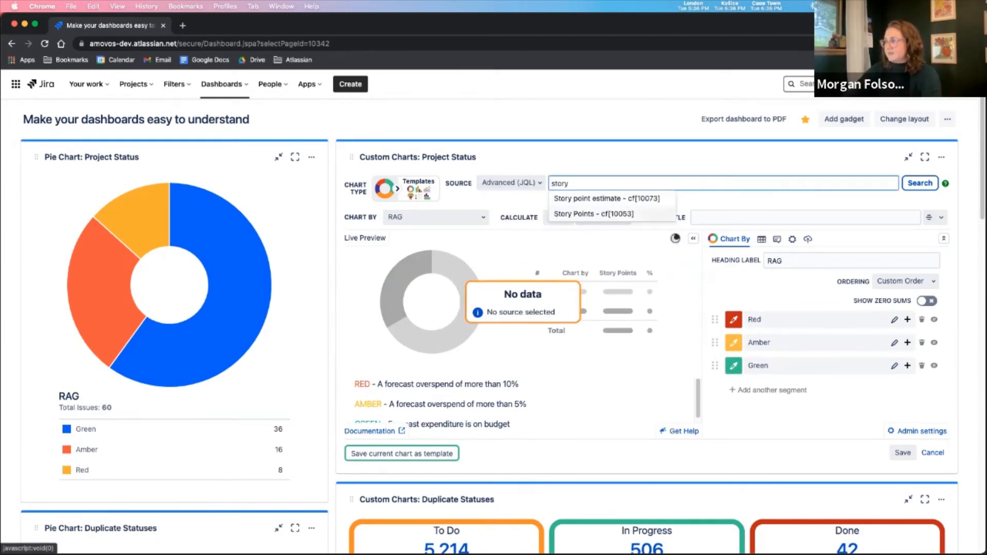
{"action": "type", "text": " NOT empty"}
{"action": "key", "text": "Return"}
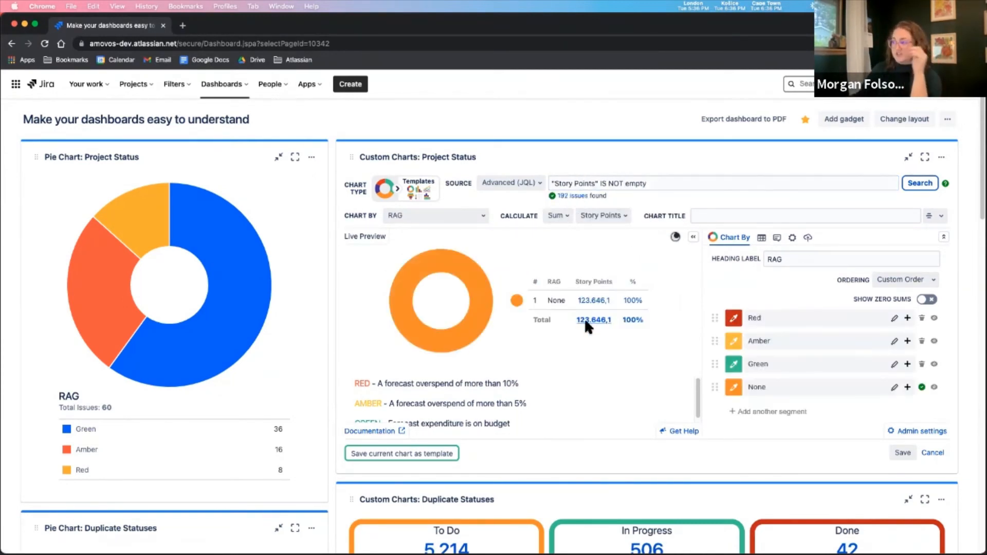
- Set the Project Status chart's number format to 123456.78, without a thousands separator, and return to the segment settings
{"action": "left_click", "coordinate": [792, 238]}
{"action": "scroll", "coordinate": [796, 337], "scroll_direction": "down", "scroll_amount": 5}
{"action": "left_click", "coordinate": [797, 292]}
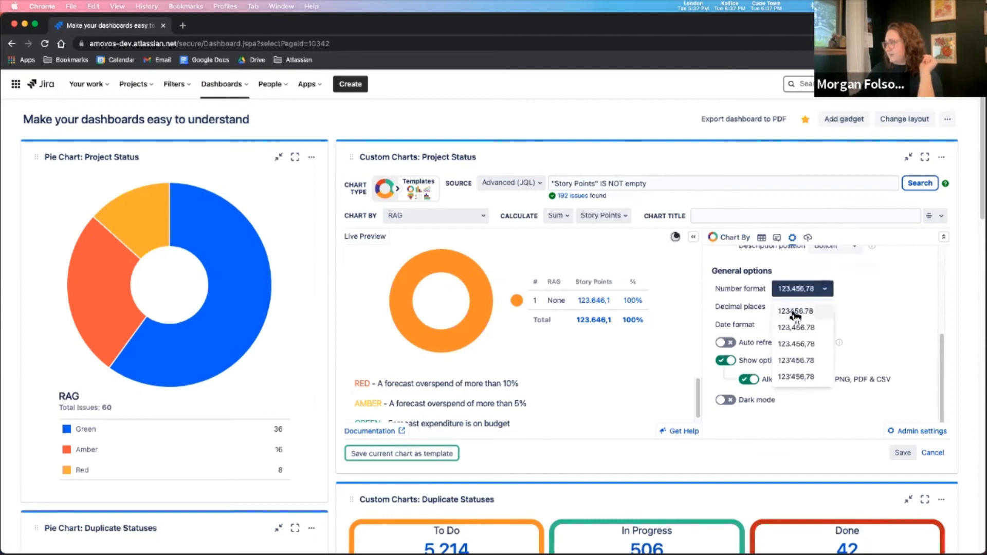
{"action": "left_click", "coordinate": [795, 312]}
{"action": "left_click", "coordinate": [732, 240]}
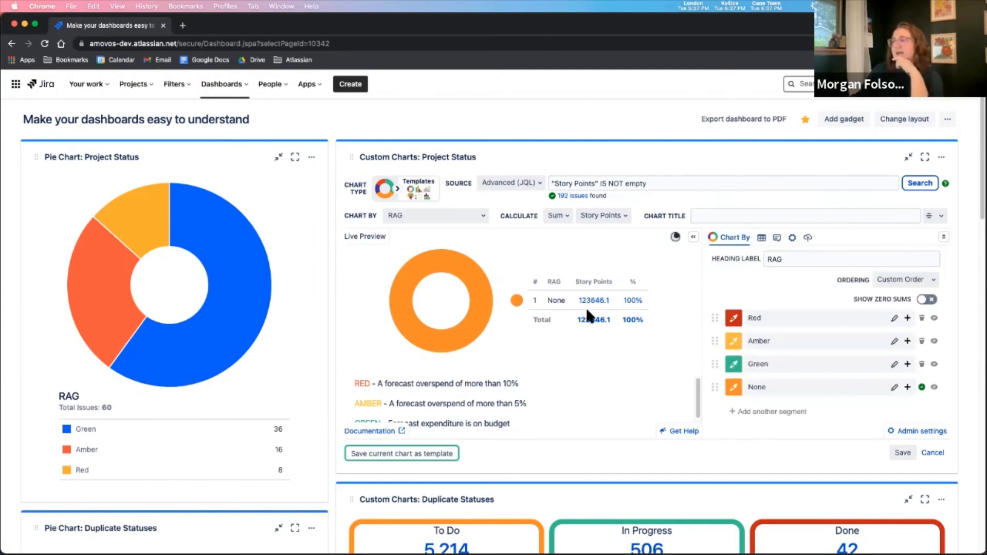
- Make the Project Status chart calculate Issues again and add a legend column that counts Projects
{"action": "left_click", "coordinate": [600, 215]}
{"action": "left_click", "coordinate": [614, 261]}
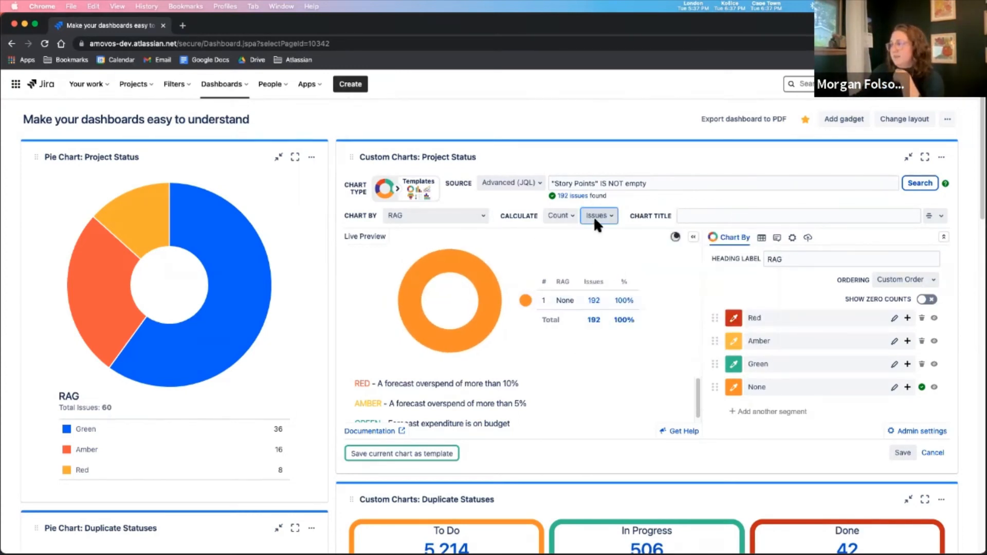
{"action": "left_click", "coordinate": [764, 239]}
{"action": "scroll", "coordinate": [775, 338], "scroll_direction": "down", "scroll_amount": 2}
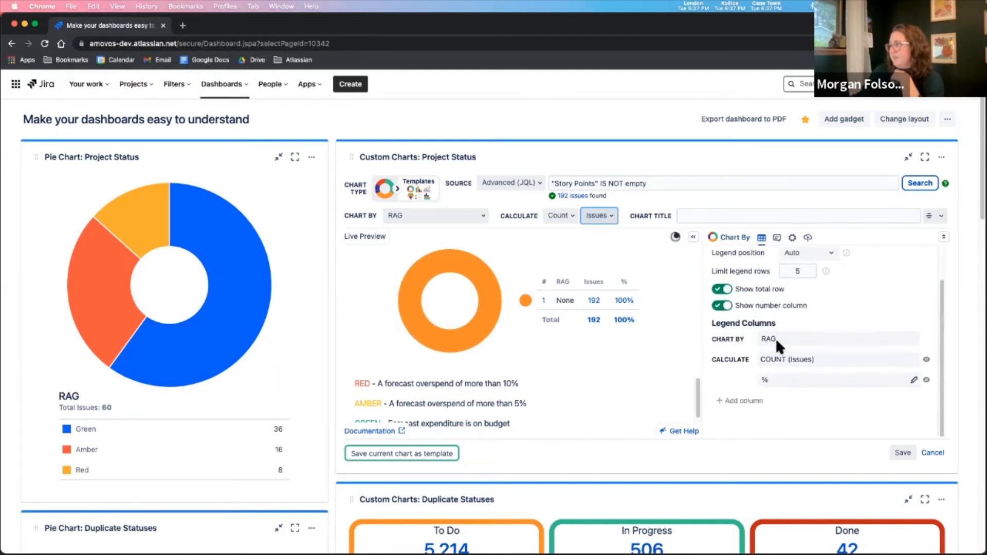
{"action": "left_click", "coordinate": [753, 404]}
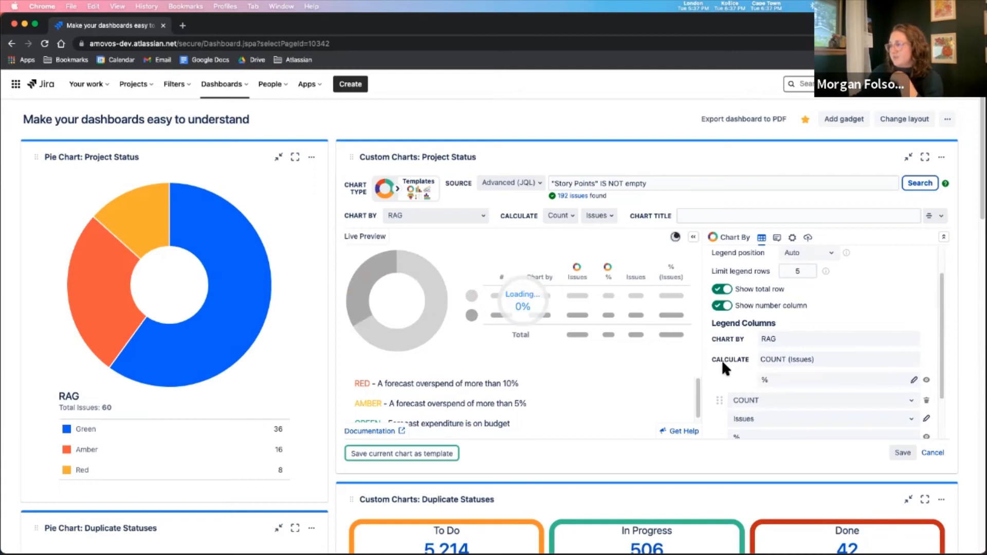
{"action": "scroll", "coordinate": [727, 344], "scroll_direction": "down", "scroll_amount": 2}
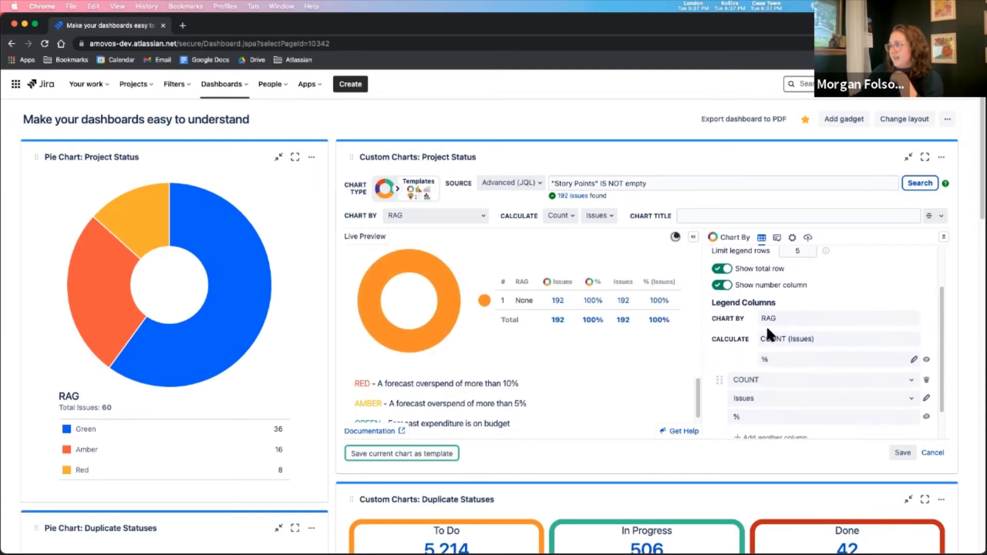
{"action": "scroll", "coordinate": [721, 351], "scroll_direction": "down", "scroll_amount": 2}
{"action": "left_click", "coordinate": [760, 344]}
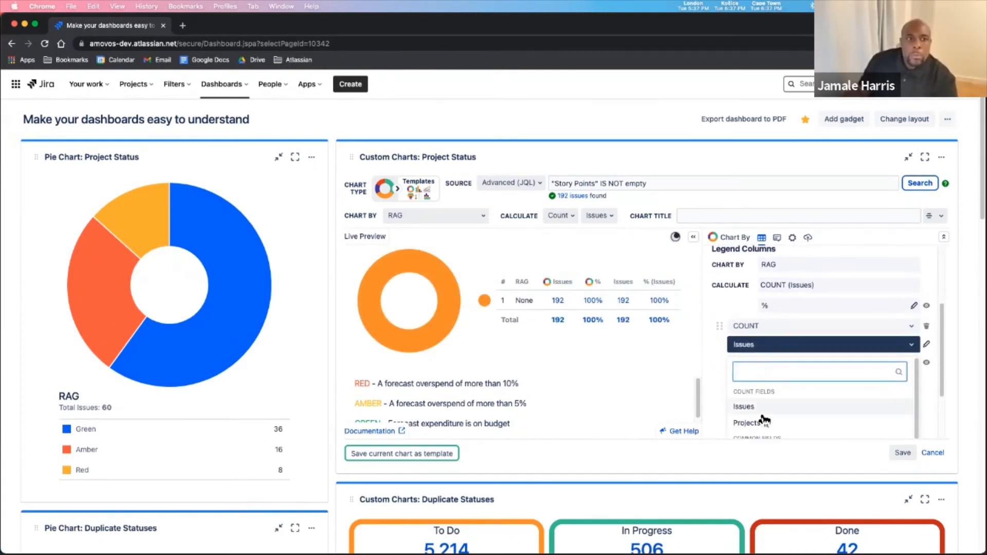
{"action": "left_click", "coordinate": [756, 422]}
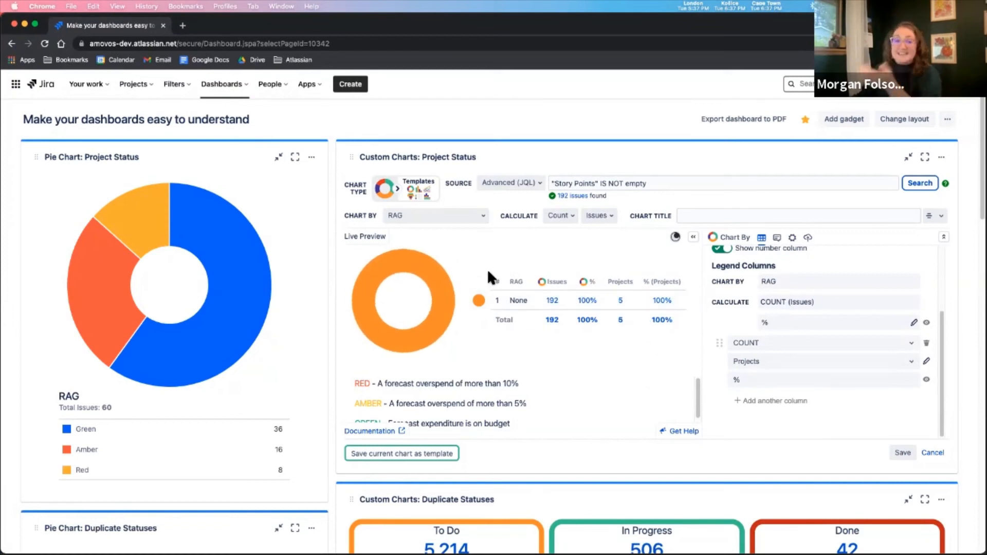
- Expand the available chart types of the Project Status chart and discard its unsaved edits
{"action": "left_click", "coordinate": [398, 191]}
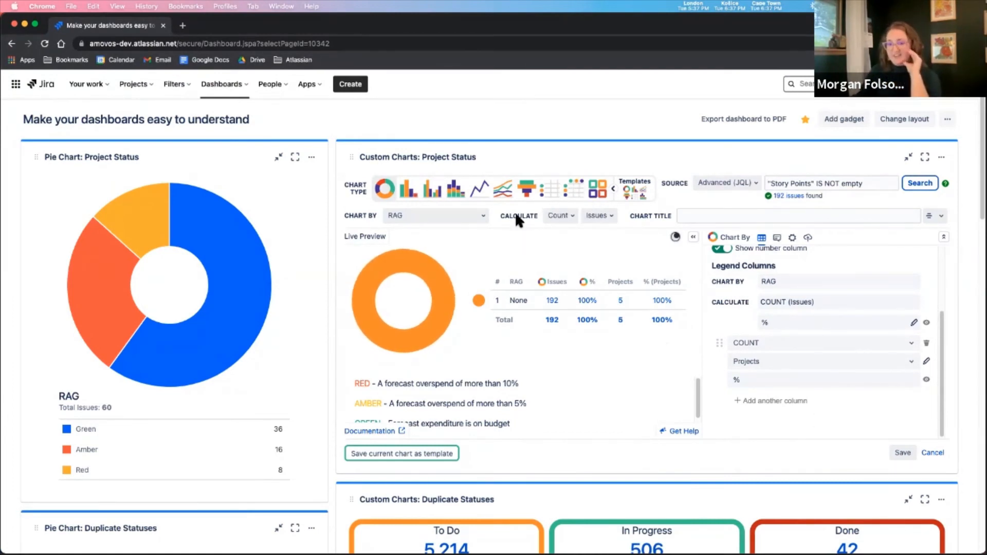
{"action": "left_click", "coordinate": [930, 455]}
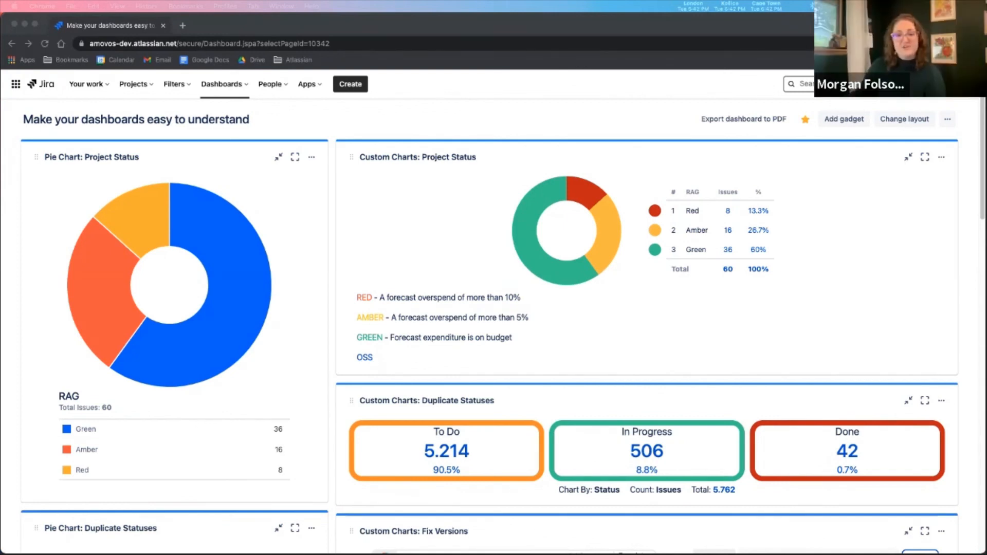
{"action": "left_click", "coordinate": [97, 27]}
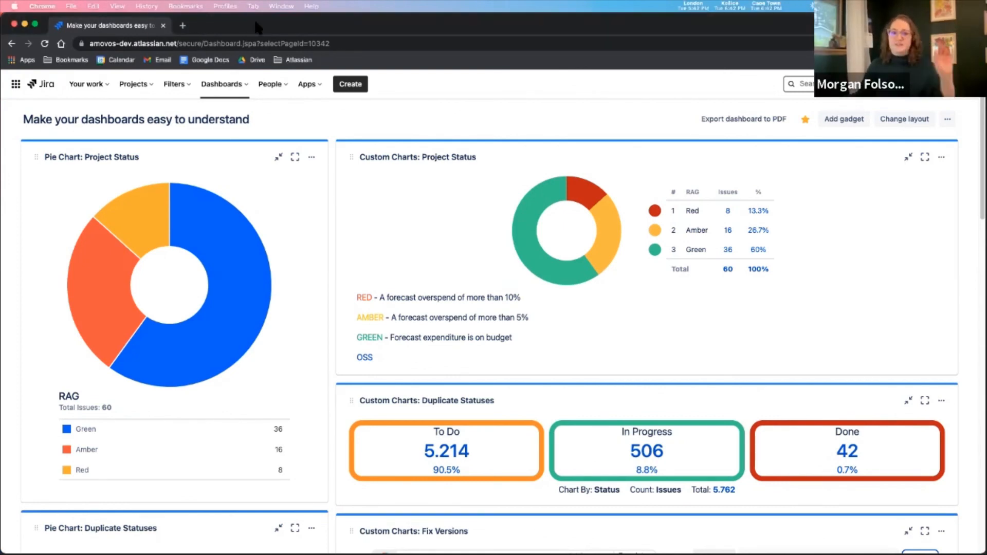